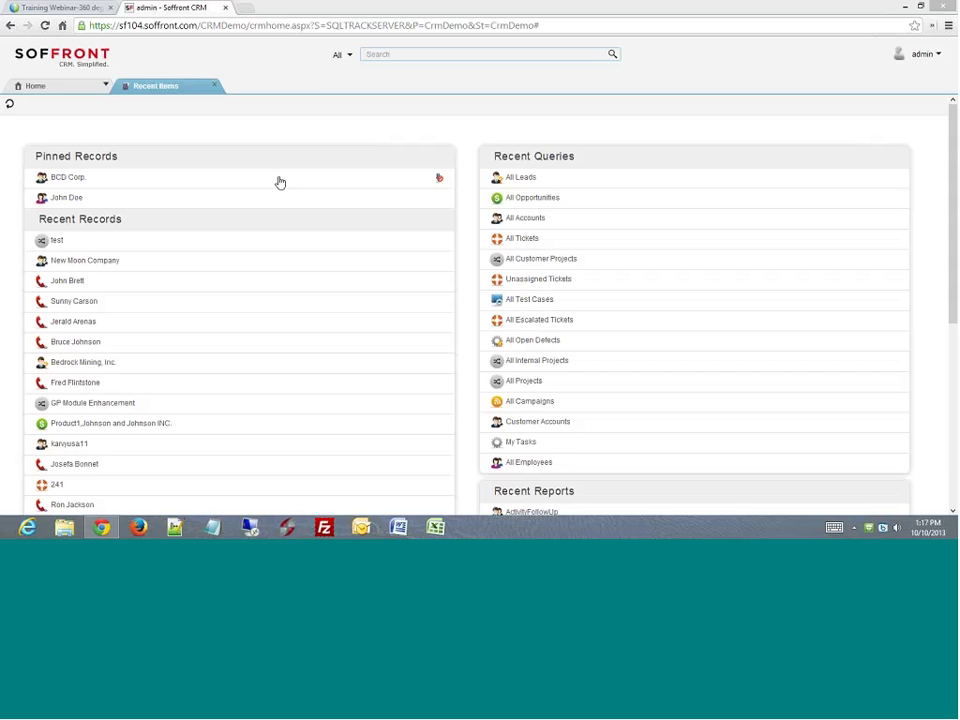
Open the pinned BCD Corp. account, review its contacts and return to the account details.
{"action": "mouse_move", "coordinate": [333, 294]}
{"action": "left_click", "coordinate": [72, 179]}
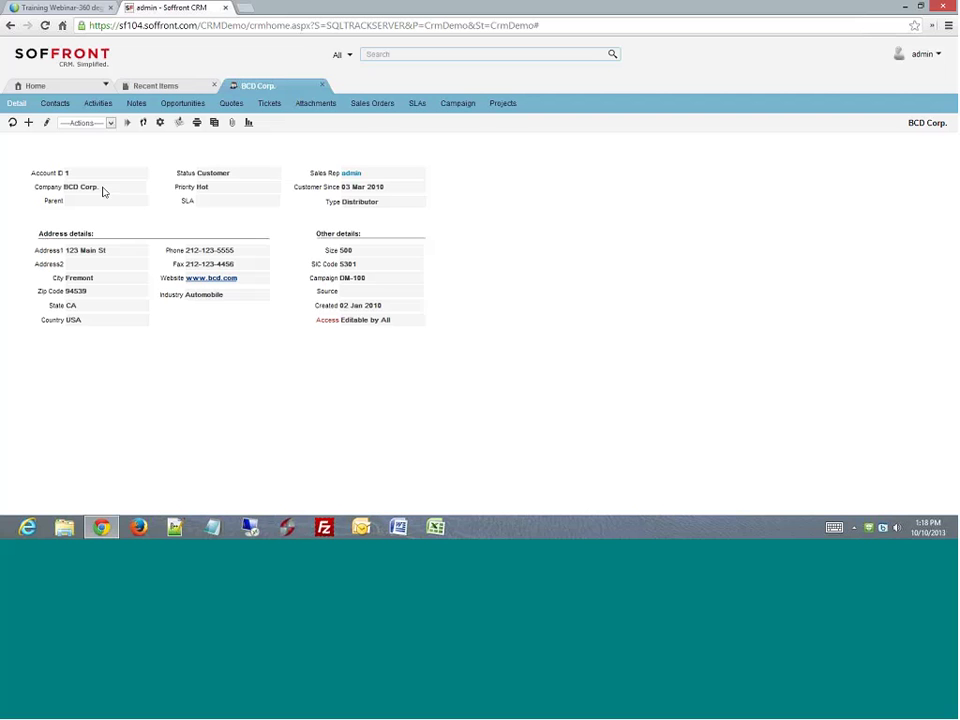
{"action": "left_click_drag", "start_coordinate": [100, 188], "coordinate": [64, 187]}
{"action": "left_click", "coordinate": [55, 104]}
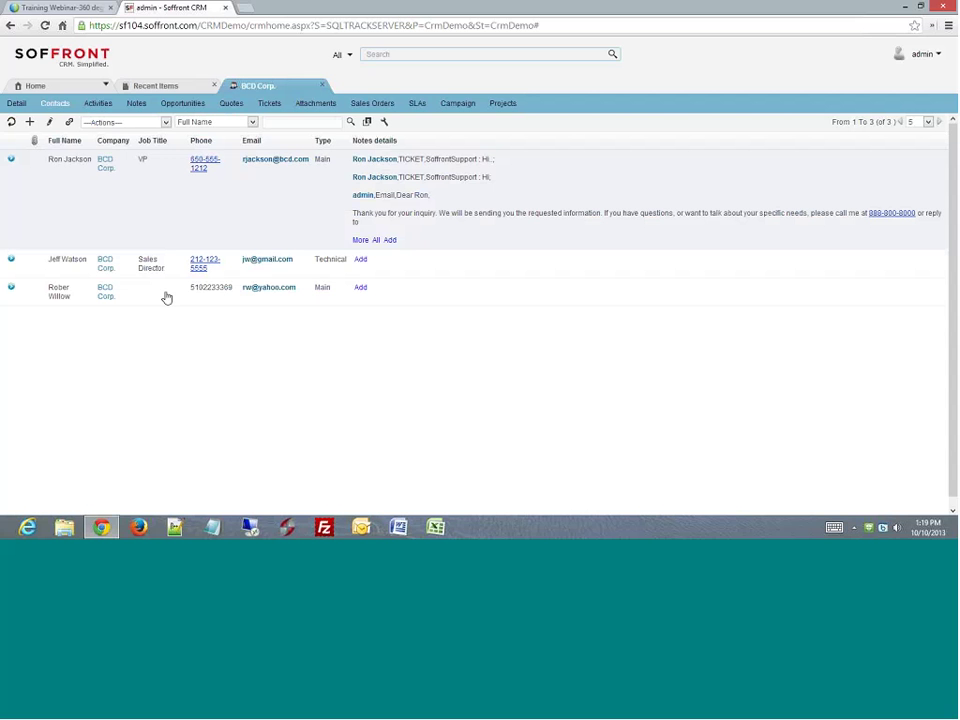
{"action": "left_click", "coordinate": [13, 103]}
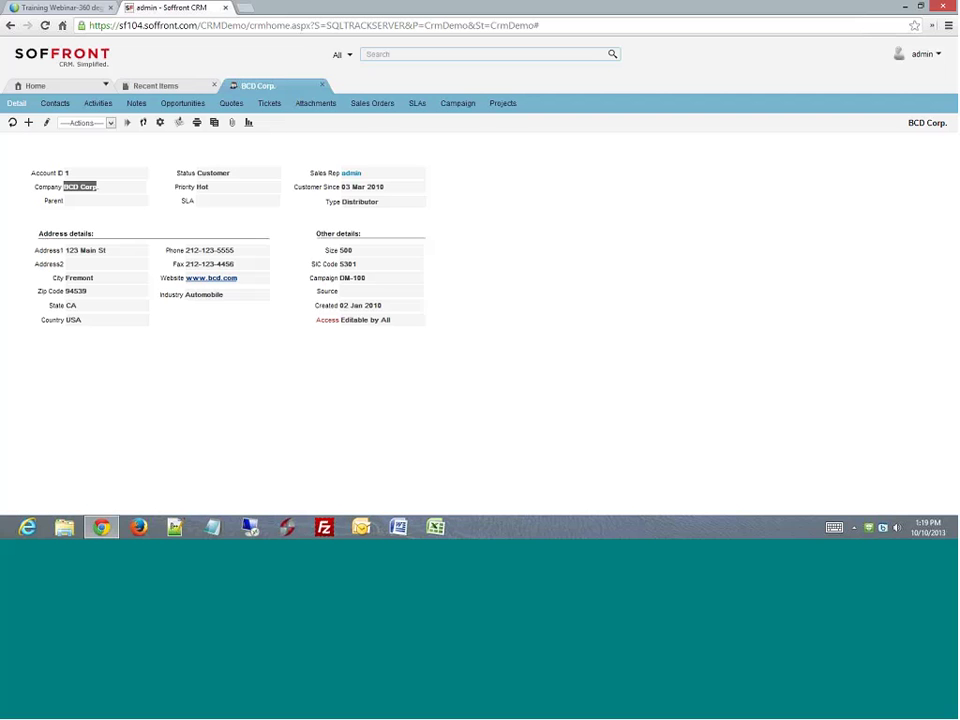
Review the BCD Corp. account's notes, opportunities, tickets and projects, and return to its details.
{"action": "left_click", "coordinate": [133, 105]}
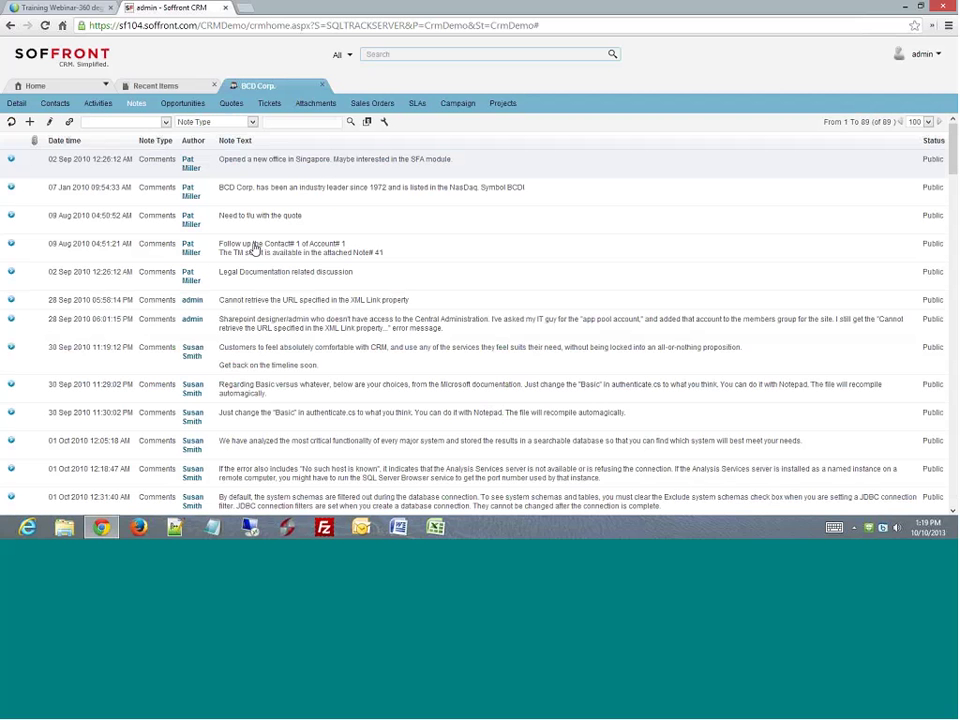
{"action": "scroll", "coordinate": [274, 302], "scroll_direction": "down", "scroll_amount": 2}
{"action": "left_click", "coordinate": [183, 105]}
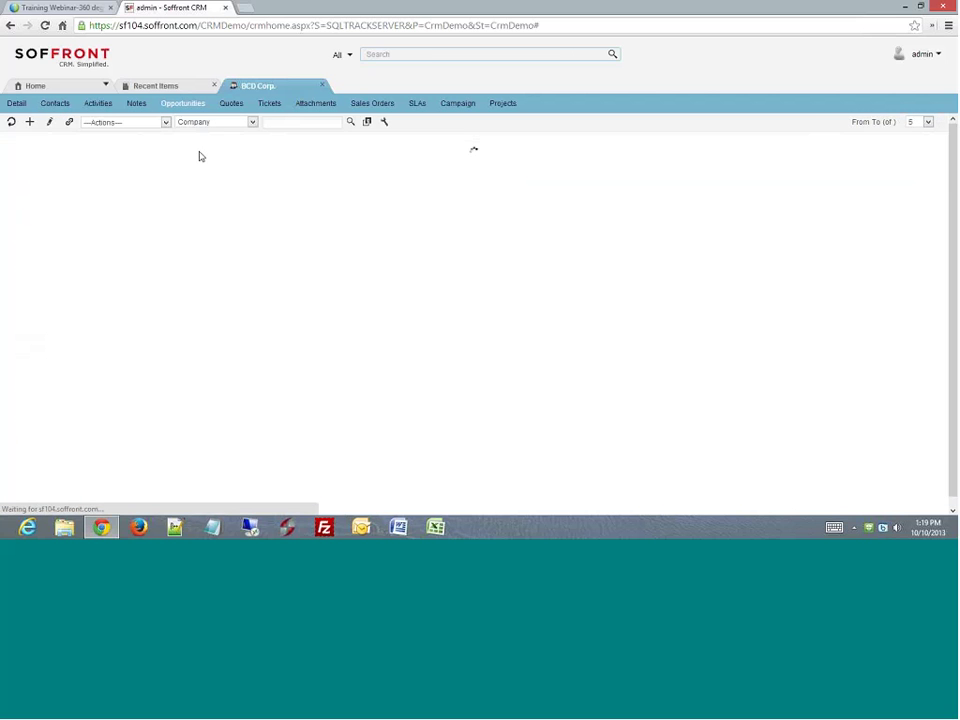
{"action": "left_click", "coordinate": [269, 104]}
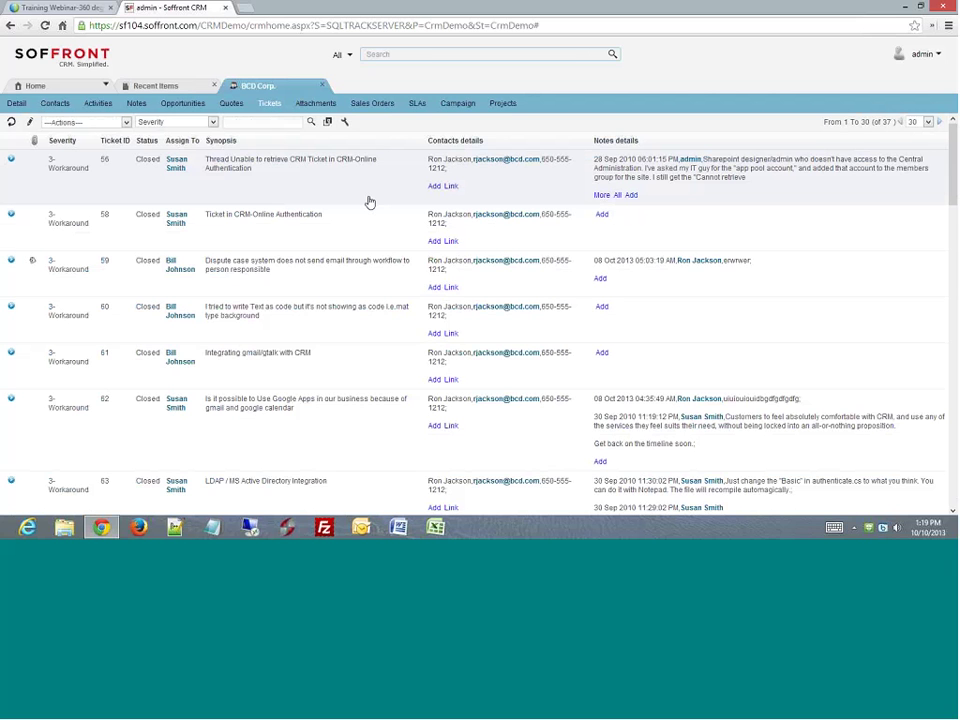
{"action": "left_click", "coordinate": [506, 105]}
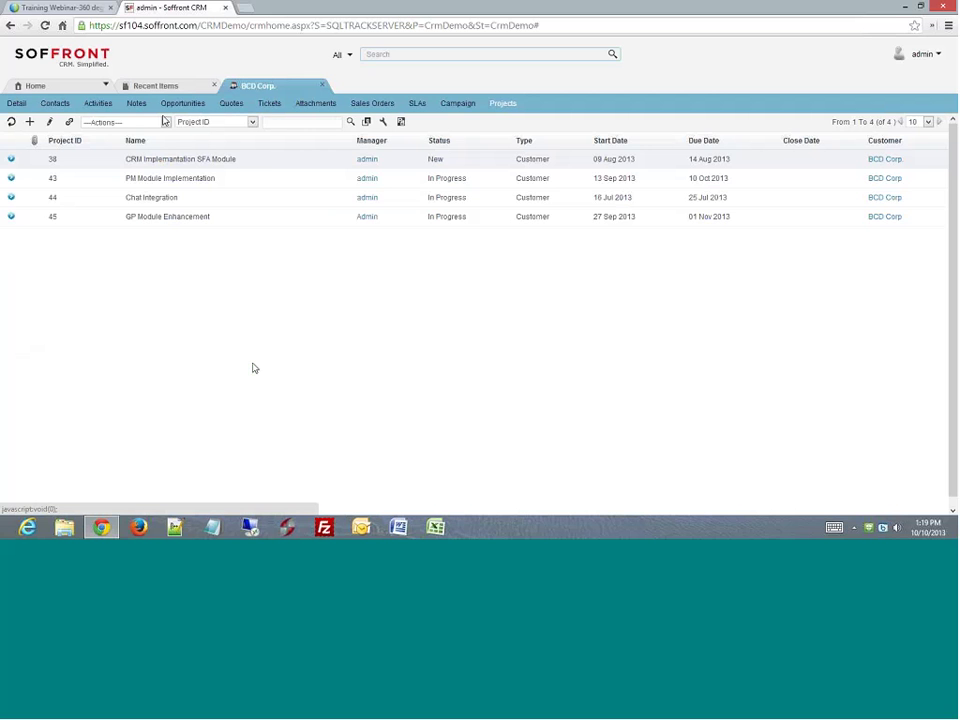
{"action": "left_click", "coordinate": [16, 104]}
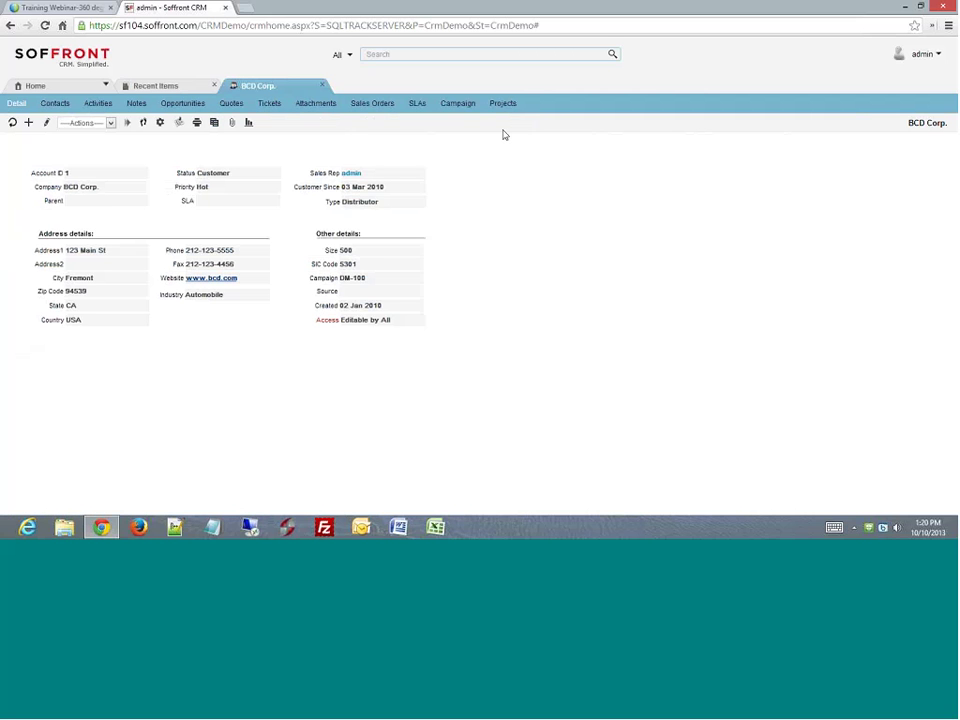
{"action": "left_click_drag", "start_coordinate": [504, 135], "coordinate": [560, 117]}
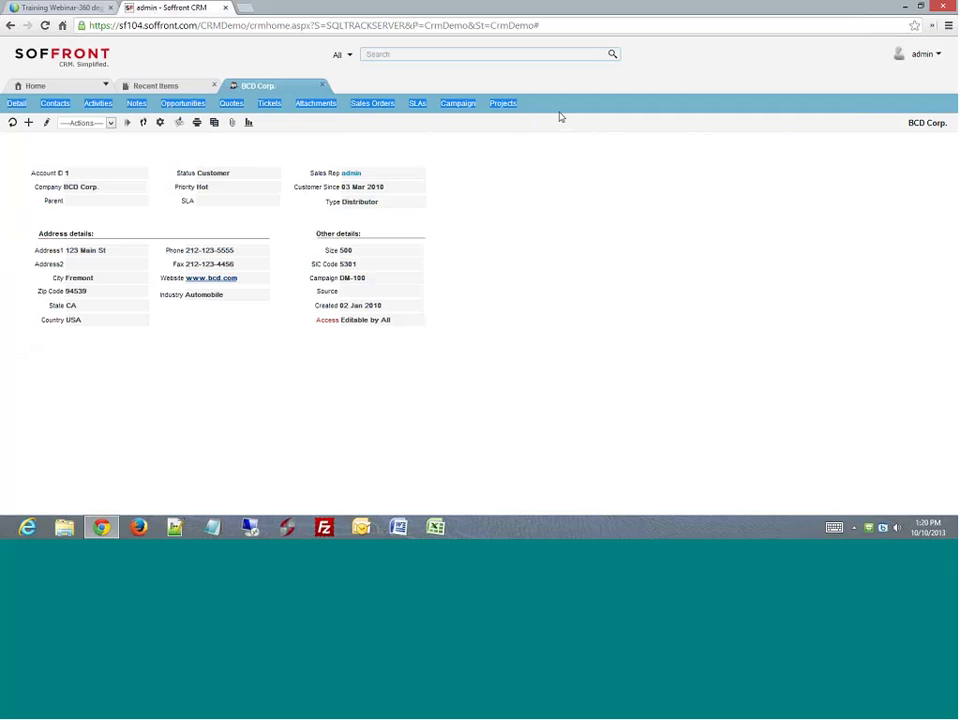
{"action": "left_click", "coordinate": [560, 117]}
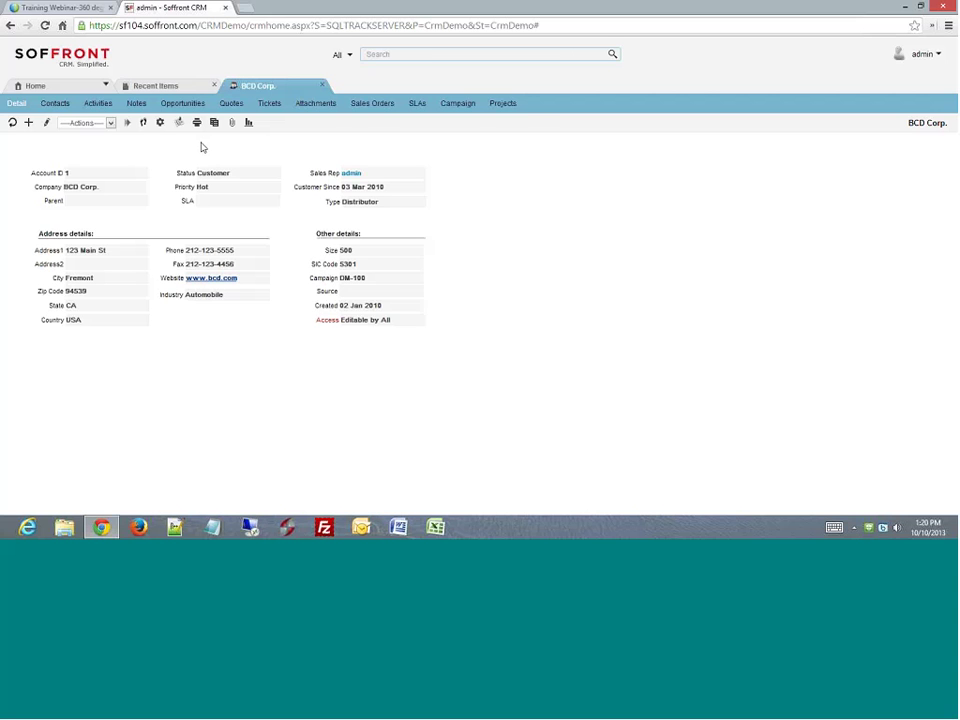
{"action": "triple_click", "coordinate": [538, 110]}
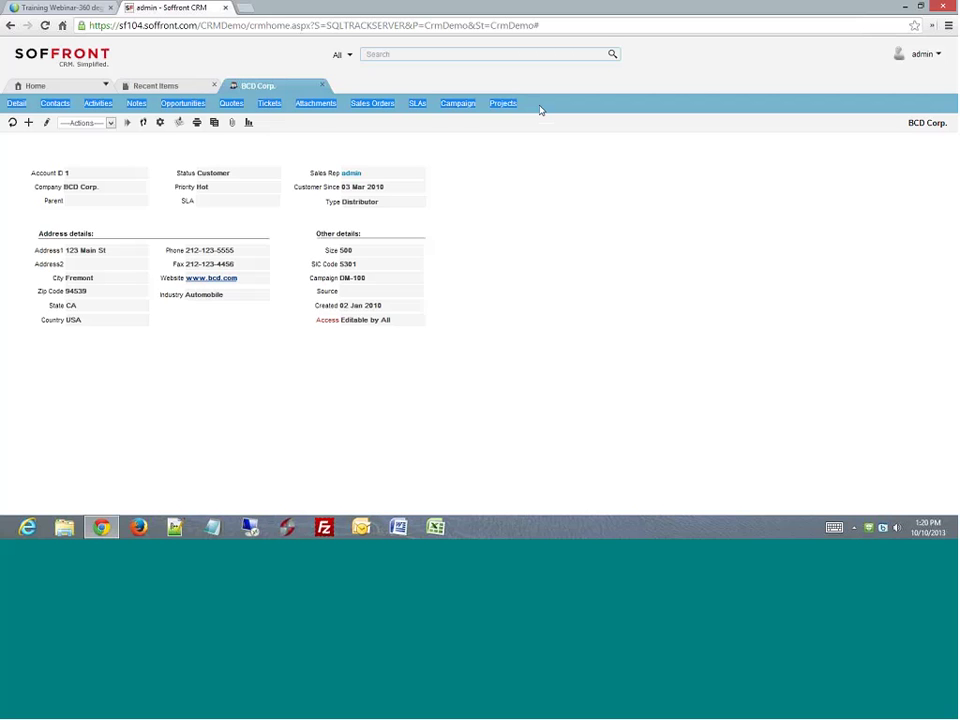
{"action": "left_click_drag", "start_coordinate": [540, 110], "coordinate": [520, 105]}
{"action": "left_click", "coordinate": [424, 139]}
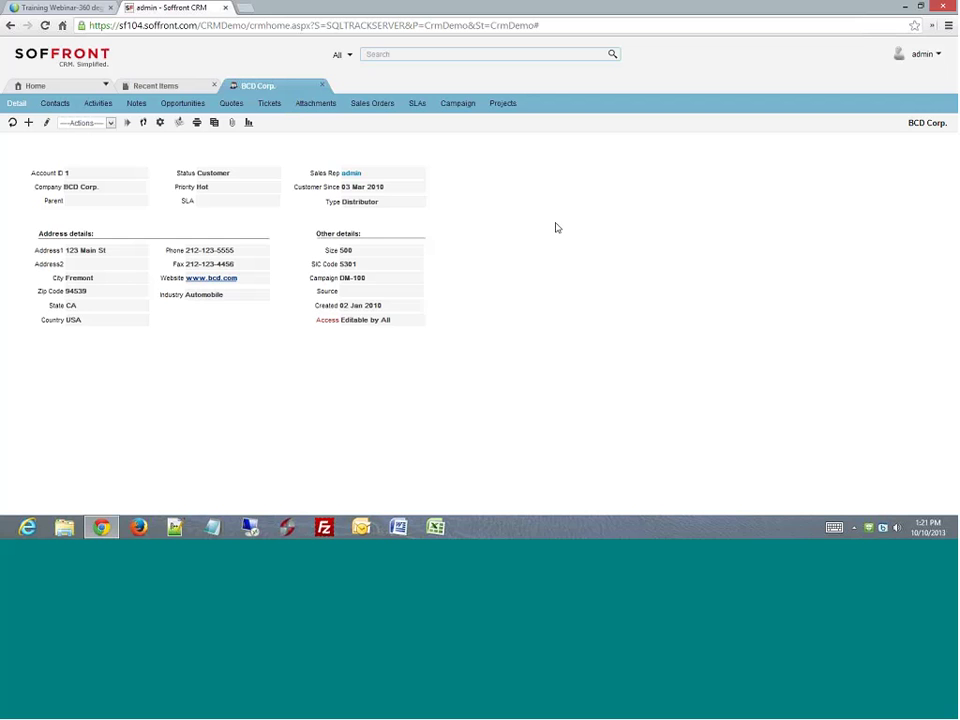
View the record of the account's VP contact, close it and return to the BCD Corp. details.
{"action": "left_click", "coordinate": [59, 106]}
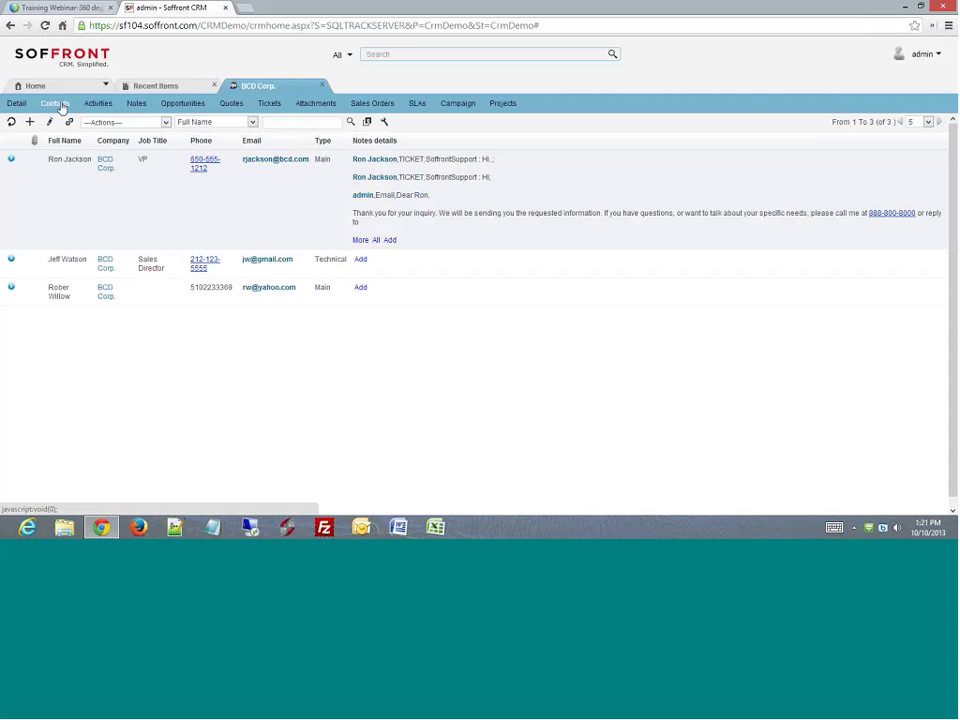
{"action": "left_click", "coordinate": [9, 162]}
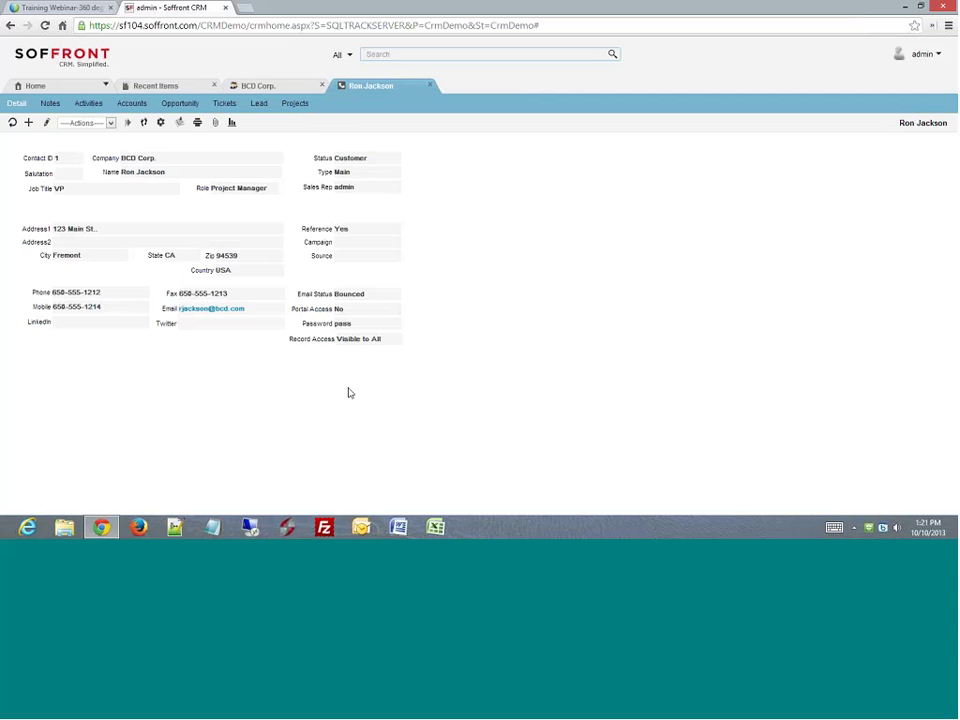
{"action": "left_click", "coordinate": [431, 86]}
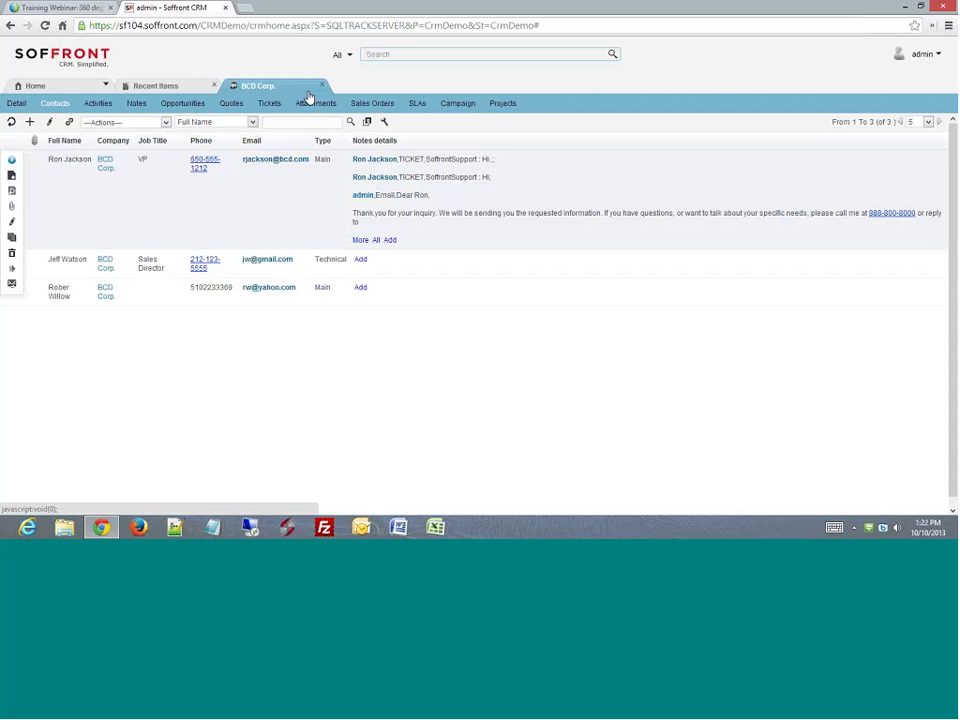
{"action": "left_click", "coordinate": [30, 105]}
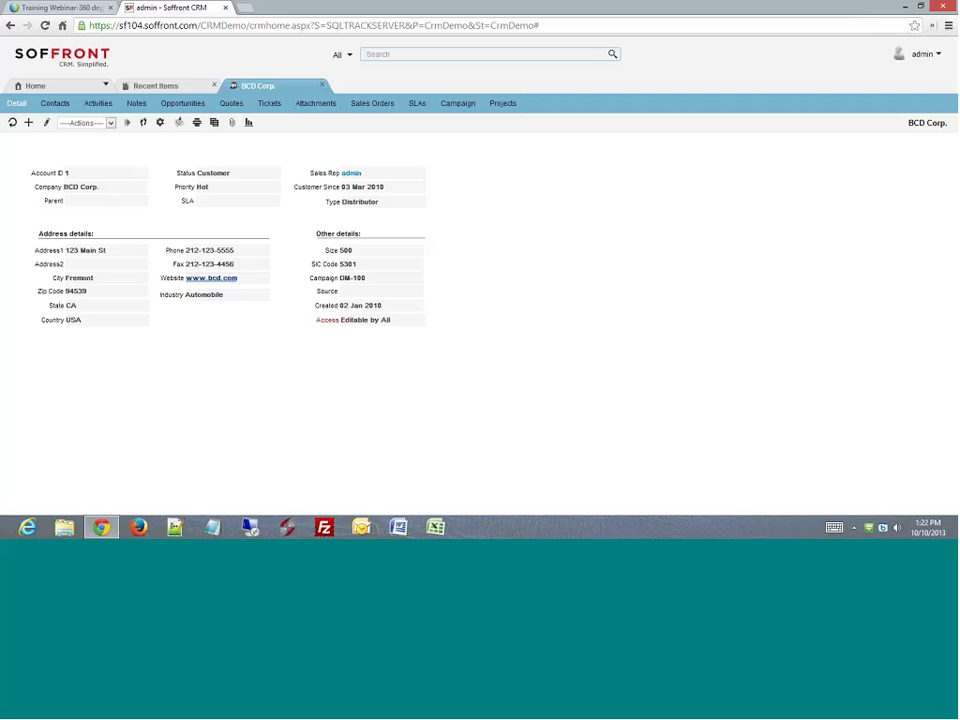
Open the Relations list of the Project Setup, look through the Accounts relations and collapse the setup tree.
{"action": "left_click", "coordinate": [926, 60]}
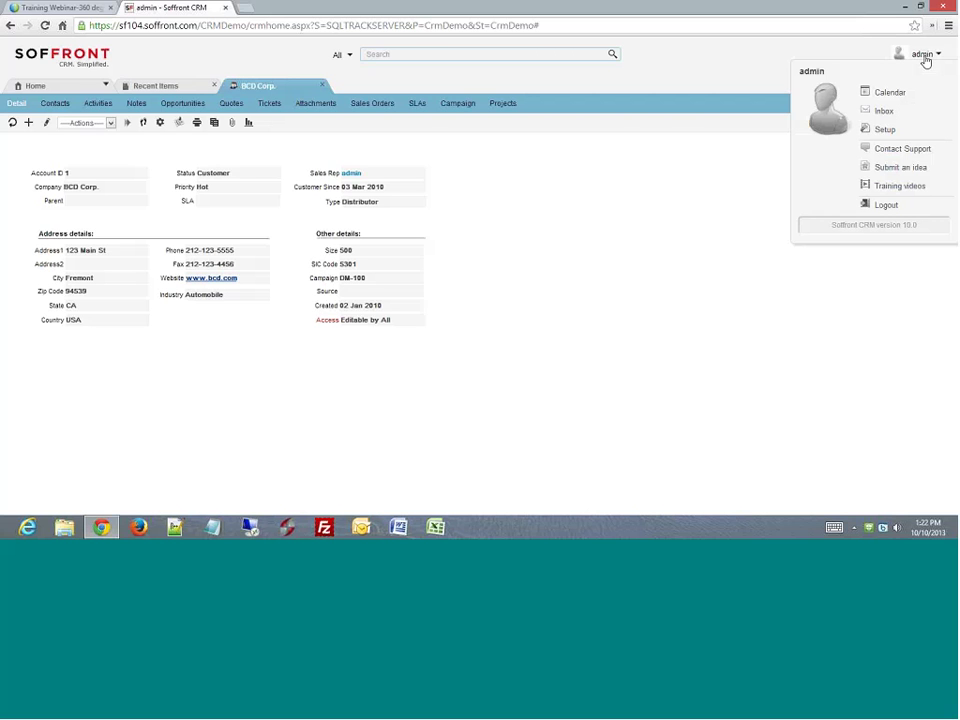
{"action": "left_click", "coordinate": [885, 130]}
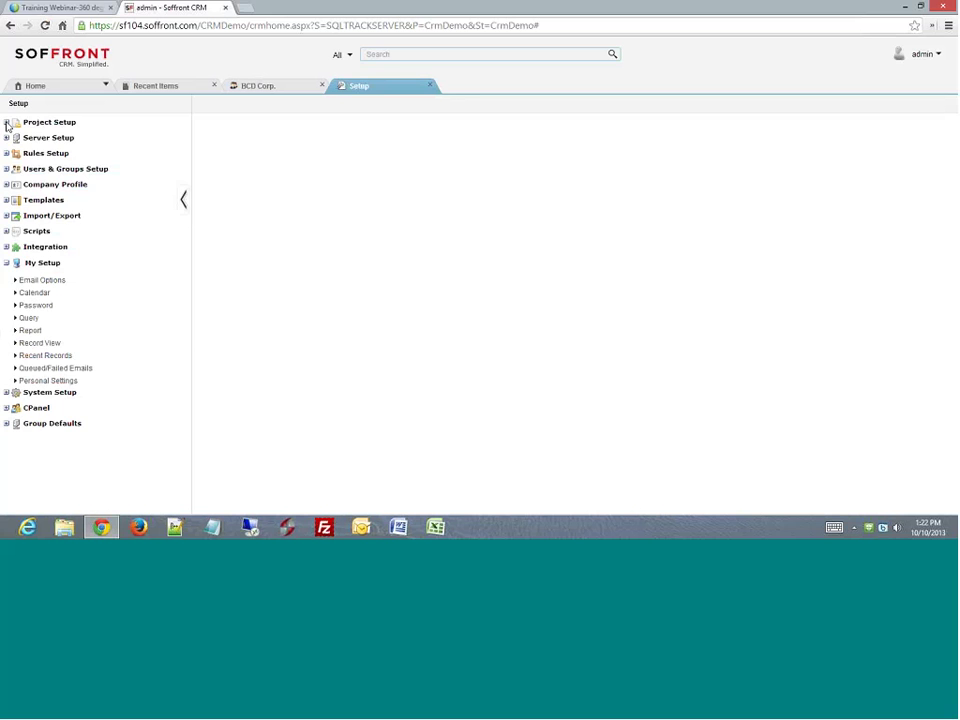
{"action": "left_click", "coordinate": [7, 123]}
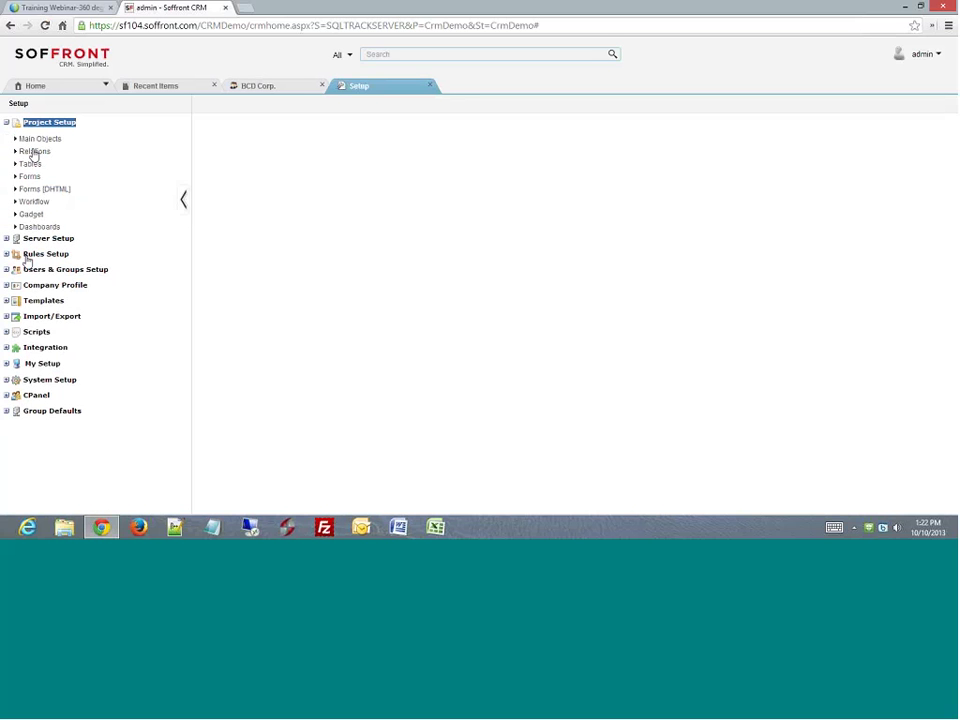
{"action": "left_click", "coordinate": [33, 152]}
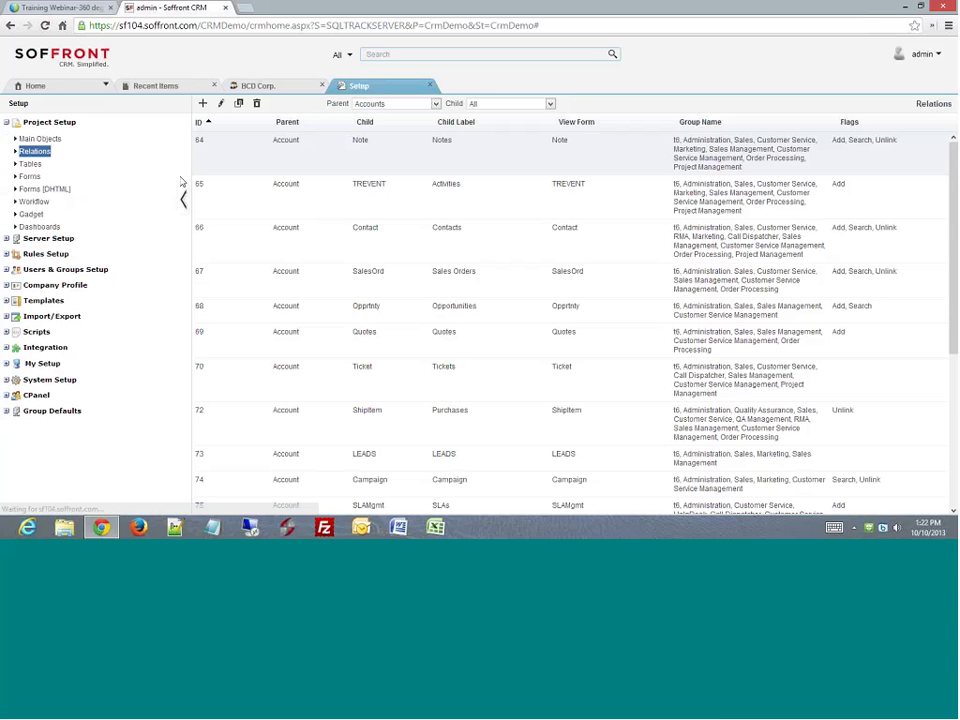
{"action": "scroll", "coordinate": [394, 358], "scroll_direction": "down", "scroll_amount": 2}
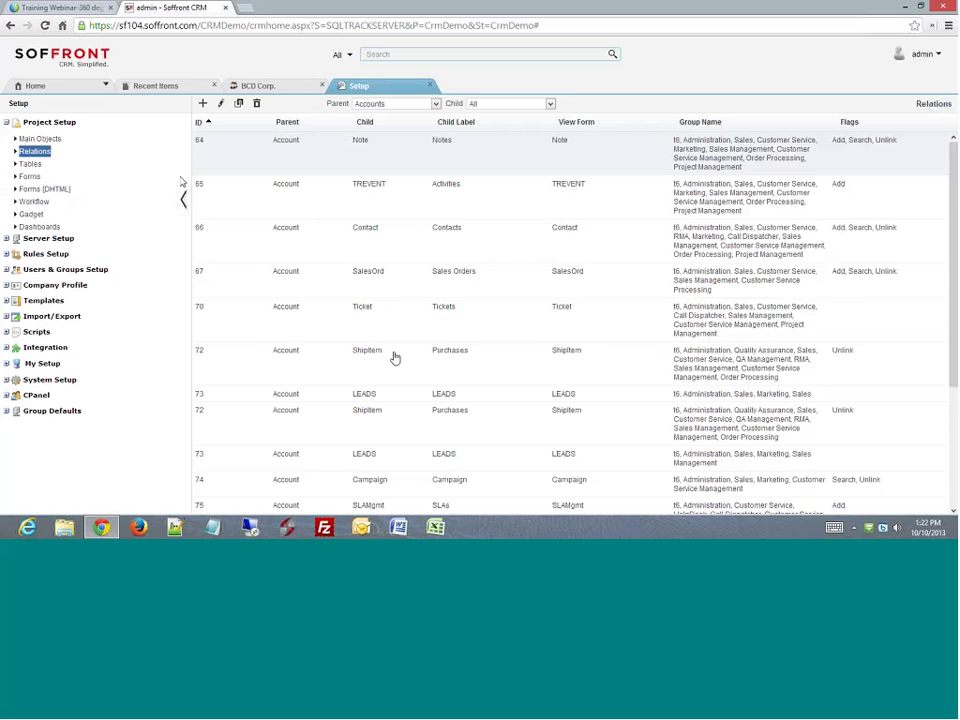
{"action": "scroll", "coordinate": [394, 358], "scroll_direction": "down", "scroll_amount": 2}
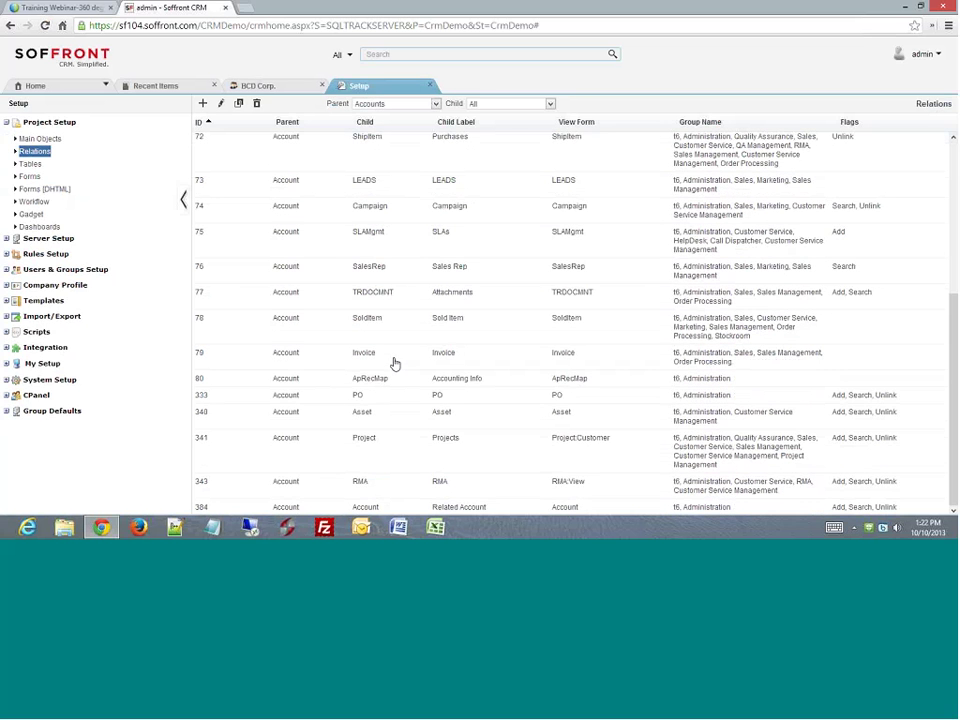
{"action": "scroll", "coordinate": [394, 364], "scroll_direction": "up", "scroll_amount": 3}
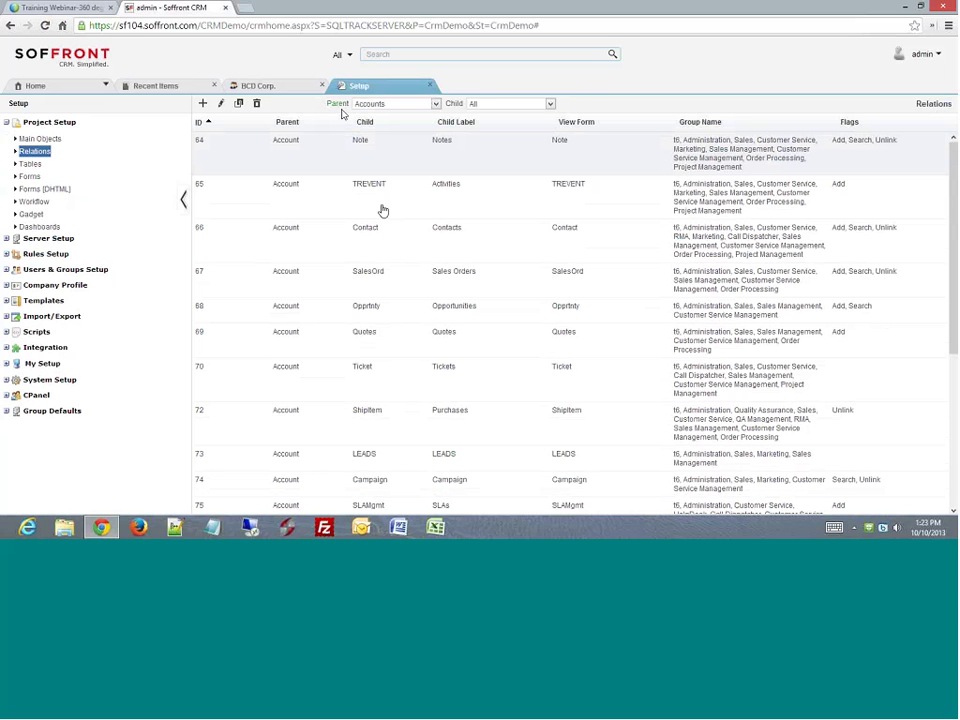
{"action": "left_click", "coordinate": [185, 201]}
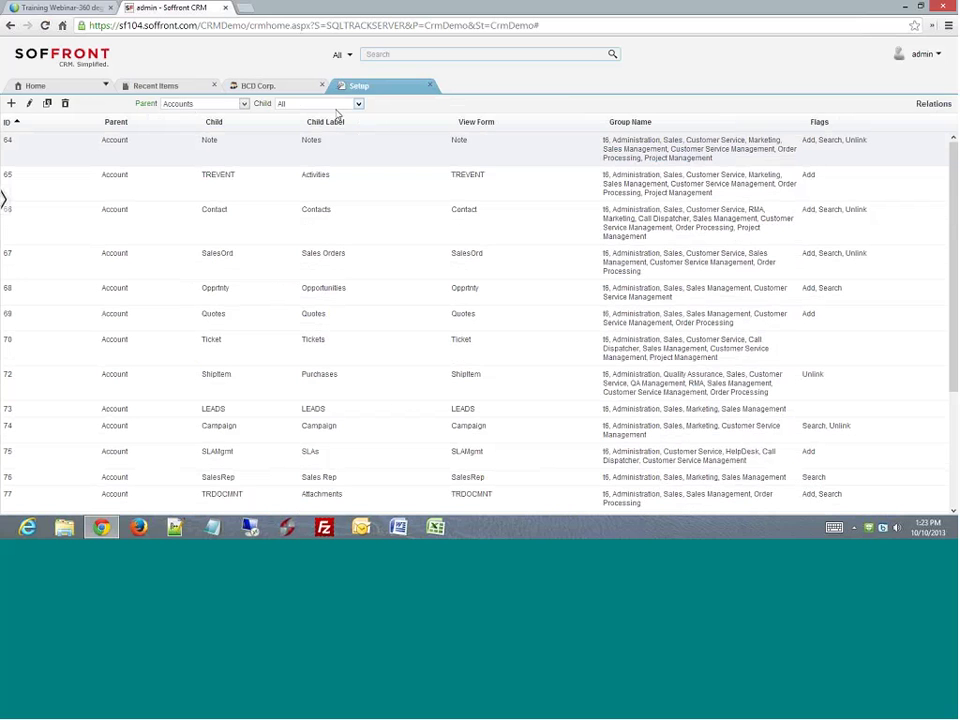
Compare the related record types of the BCD Corp. account with the child objects in the Accounts relations list.
{"action": "left_click", "coordinate": [255, 87]}
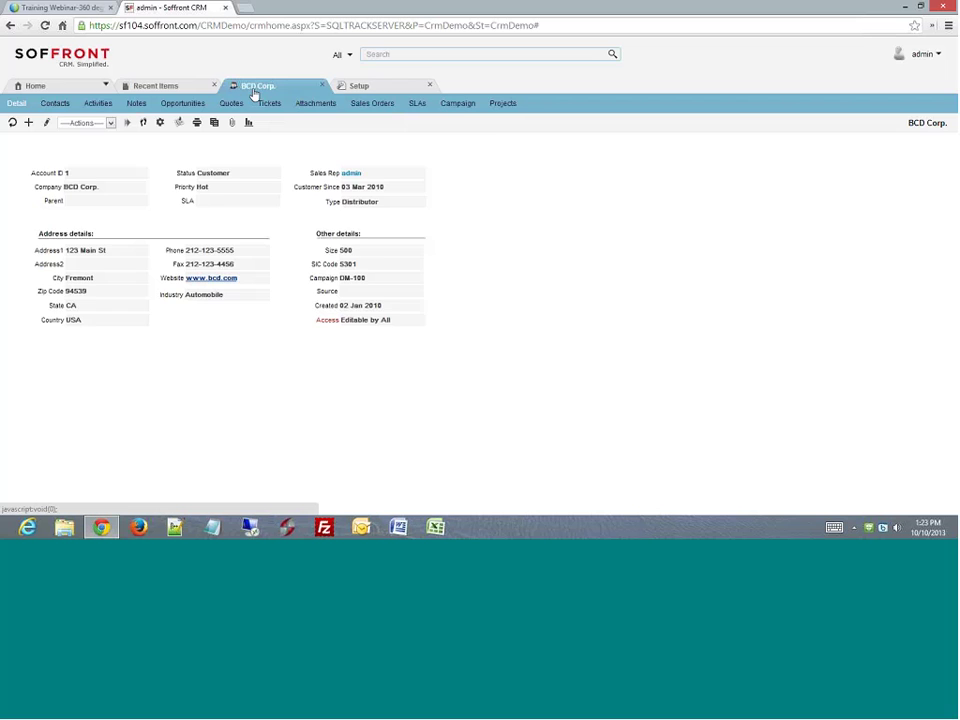
{"action": "left_click", "coordinate": [358, 86]}
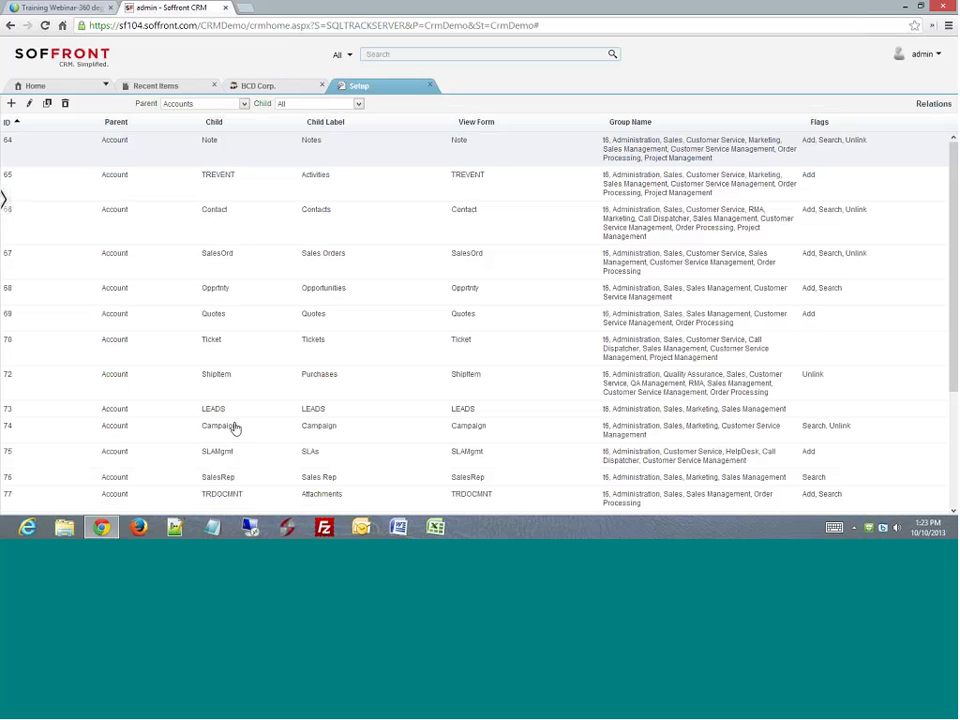
{"action": "scroll", "coordinate": [236, 470], "scroll_direction": "down", "scroll_amount": 3}
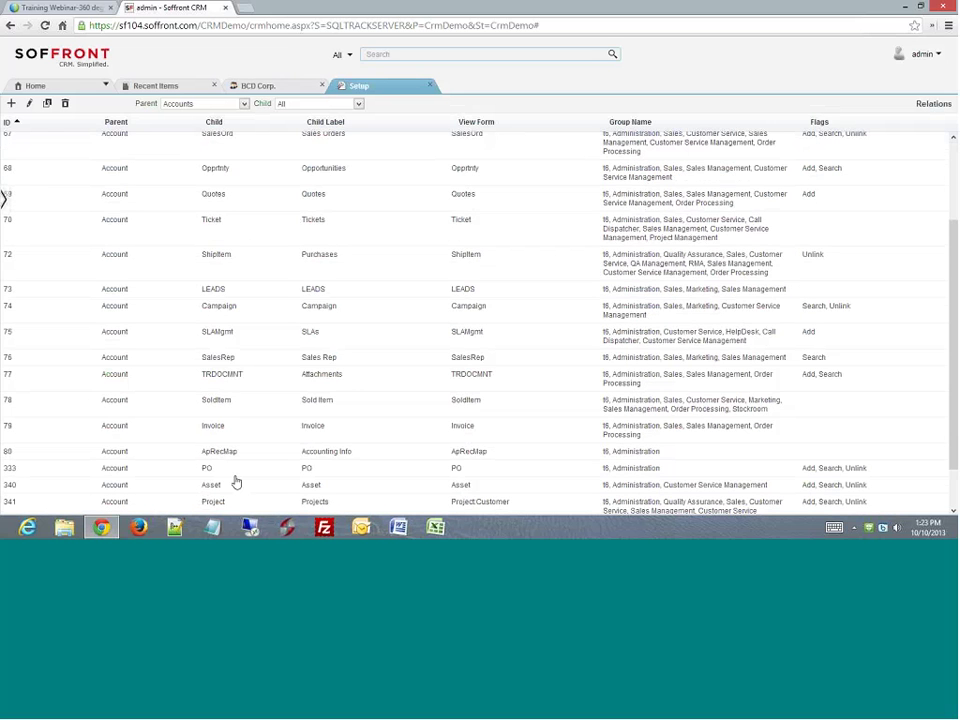
{"action": "scroll", "coordinate": [237, 486], "scroll_direction": "up", "scroll_amount": 3}
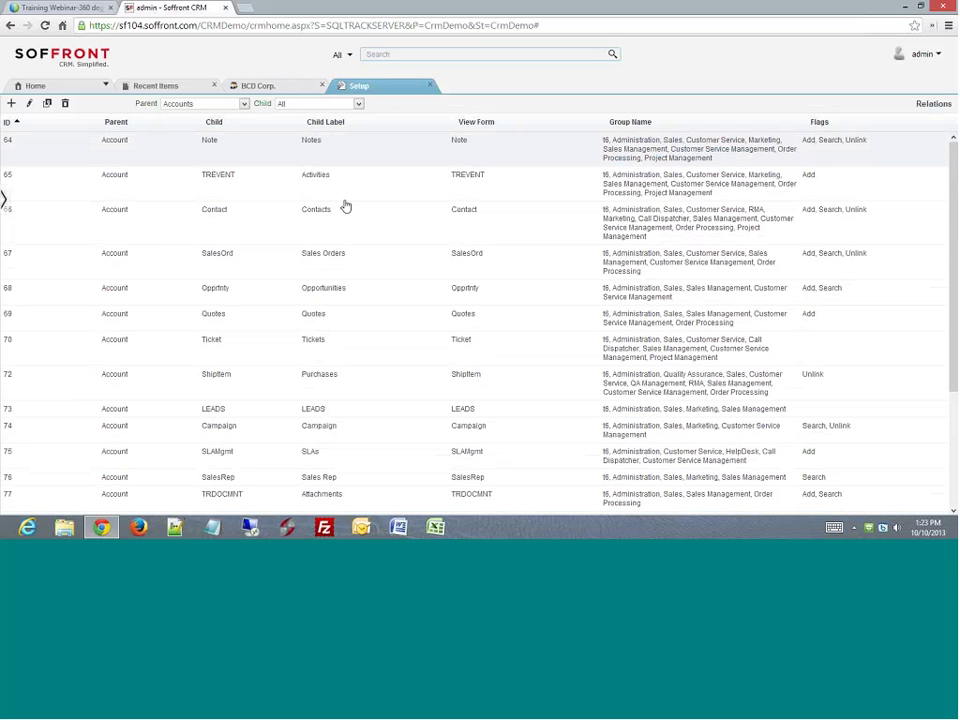
Start a new relation with Accounts as the parent and Time Track as the child.
{"action": "left_click", "coordinate": [12, 103]}
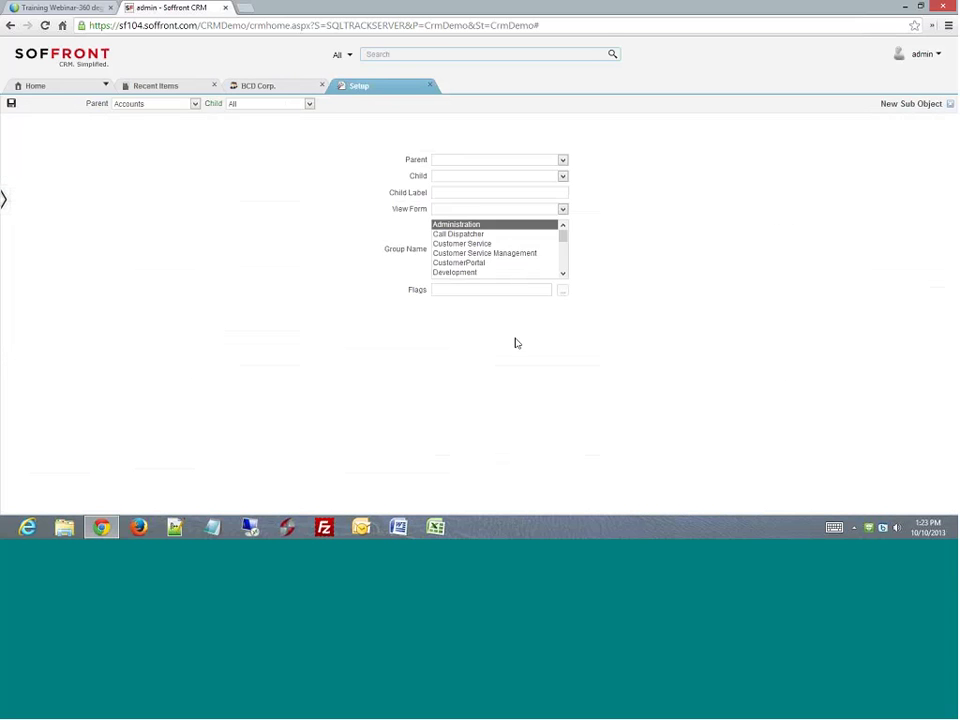
{"action": "left_click", "coordinate": [566, 163]}
{"action": "left_click", "coordinate": [530, 191]}
{"action": "left_click", "coordinate": [562, 176]}
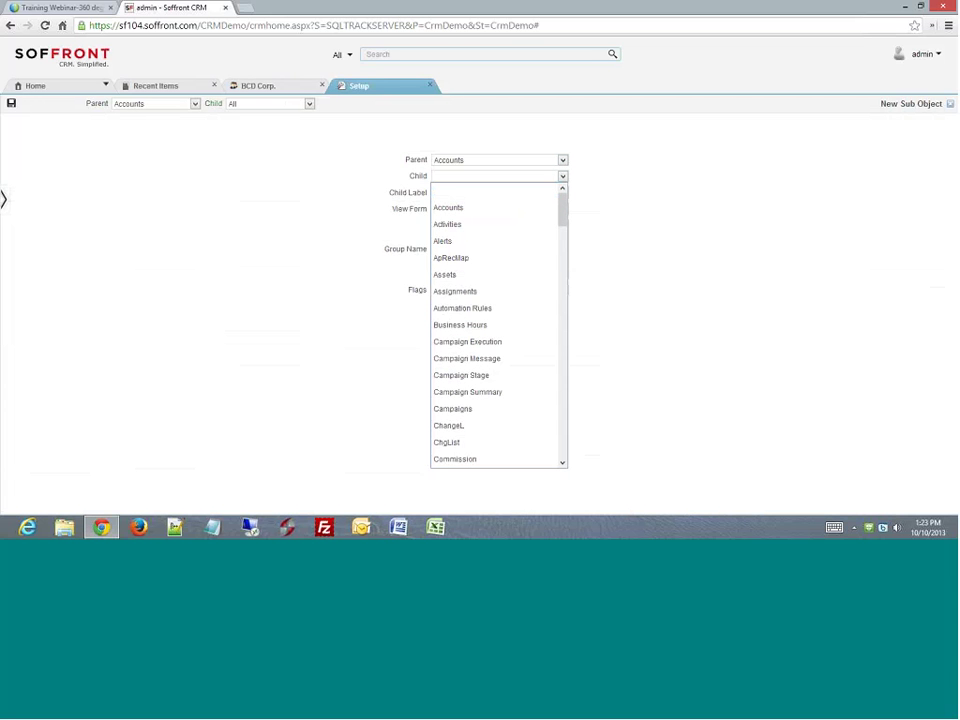
{"action": "scroll", "coordinate": [506, 266], "scroll_direction": "down", "scroll_amount": 5}
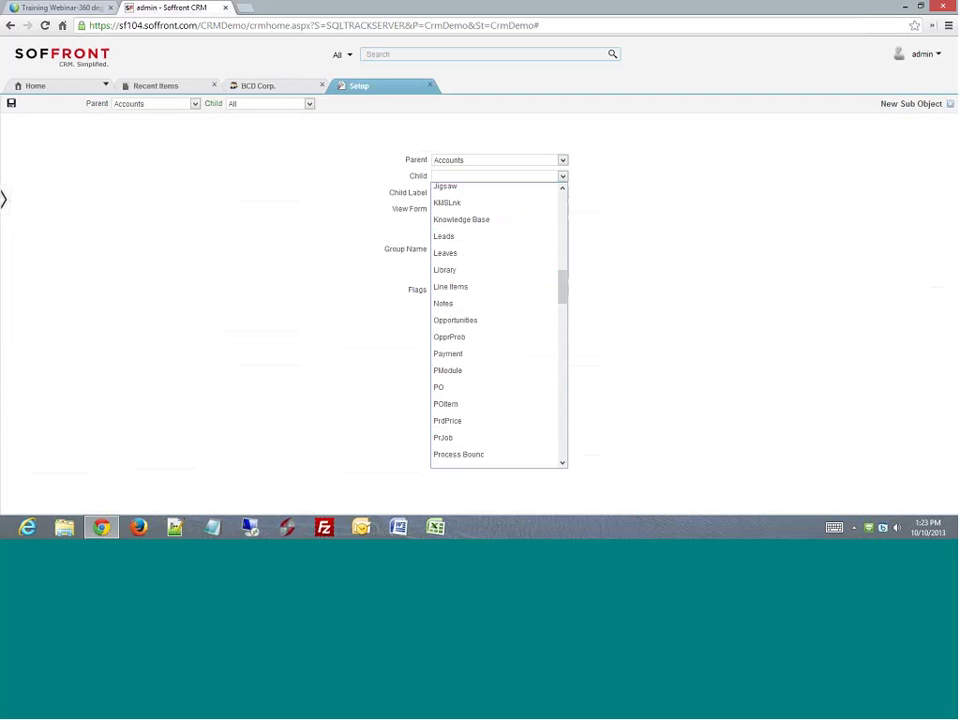
{"action": "scroll", "coordinate": [469, 371], "scroll_direction": "down", "scroll_amount": 5}
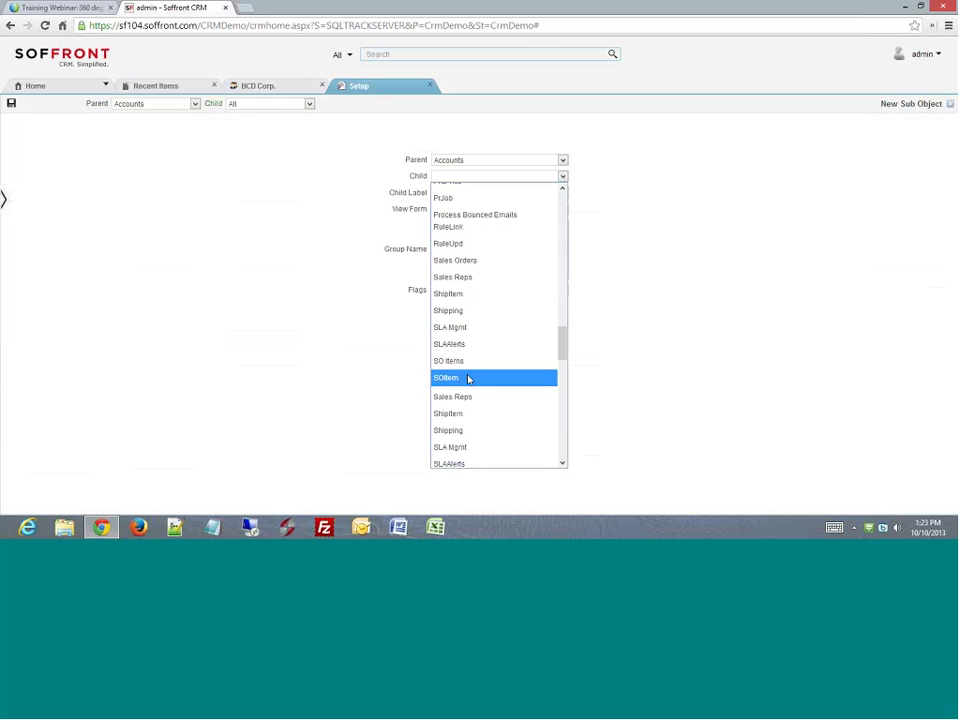
{"action": "scroll", "coordinate": [468, 378], "scroll_direction": "down", "scroll_amount": 3}
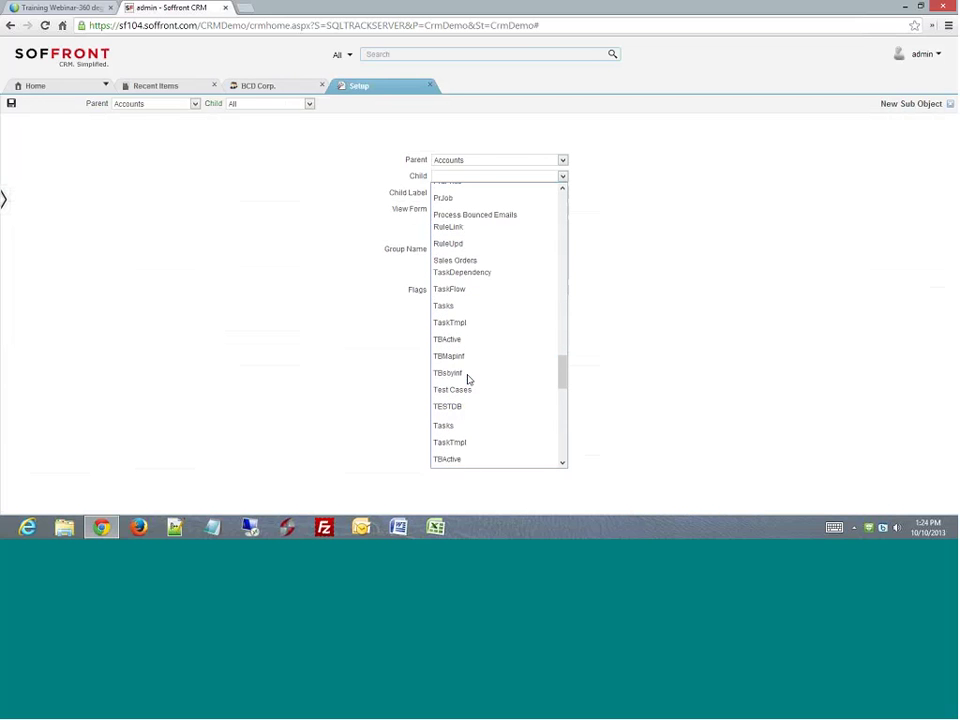
{"action": "left_click", "coordinate": [467, 262]}
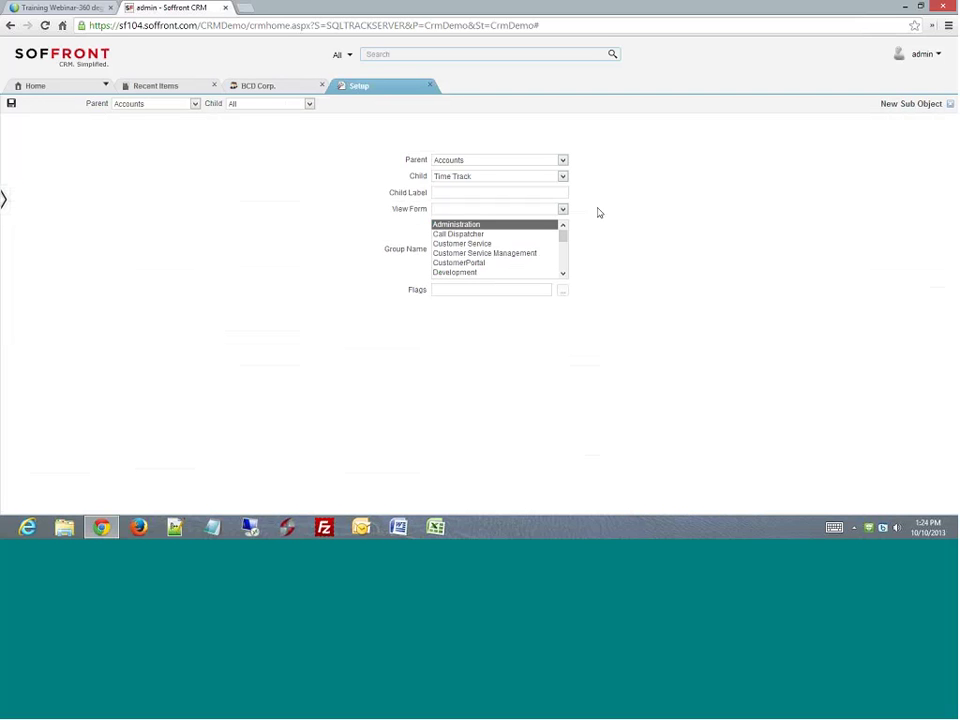
Label the Time Track child relation "Time" after checking the BCD Corp. record's headings, and choose TimeTrak as its view form.
{"action": "left_click", "coordinate": [440, 193]}
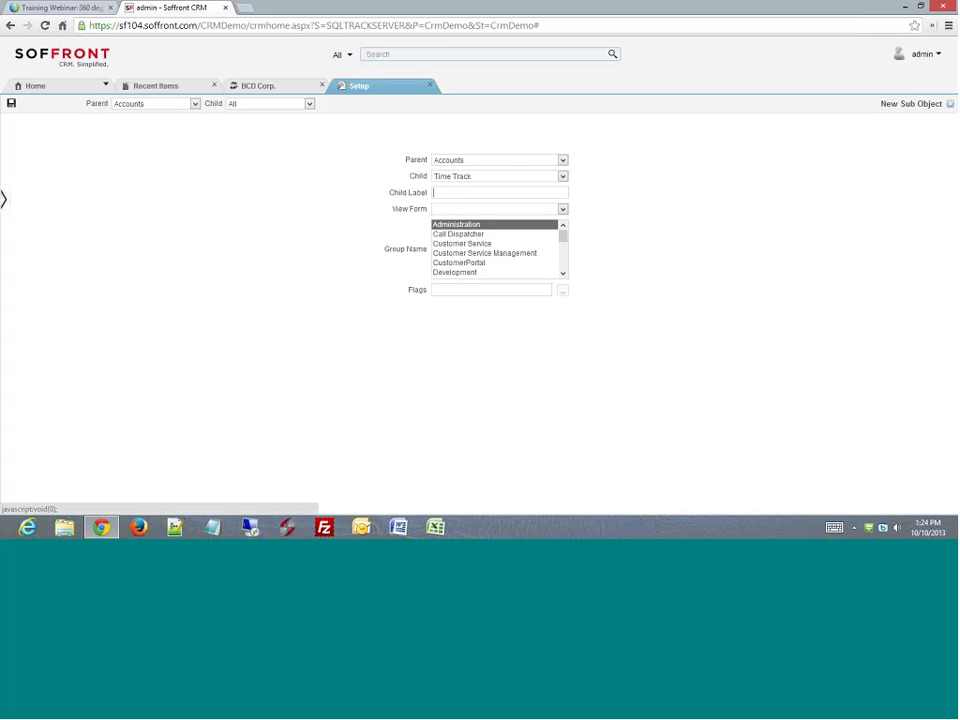
{"action": "left_click", "coordinate": [262, 86]}
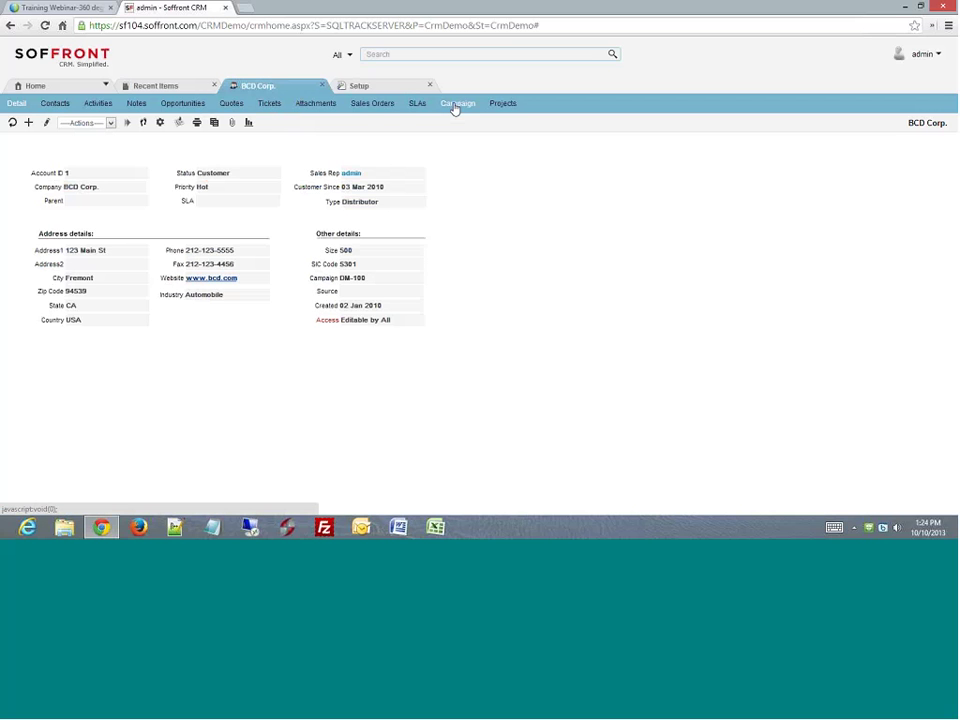
{"action": "left_click", "coordinate": [358, 86]}
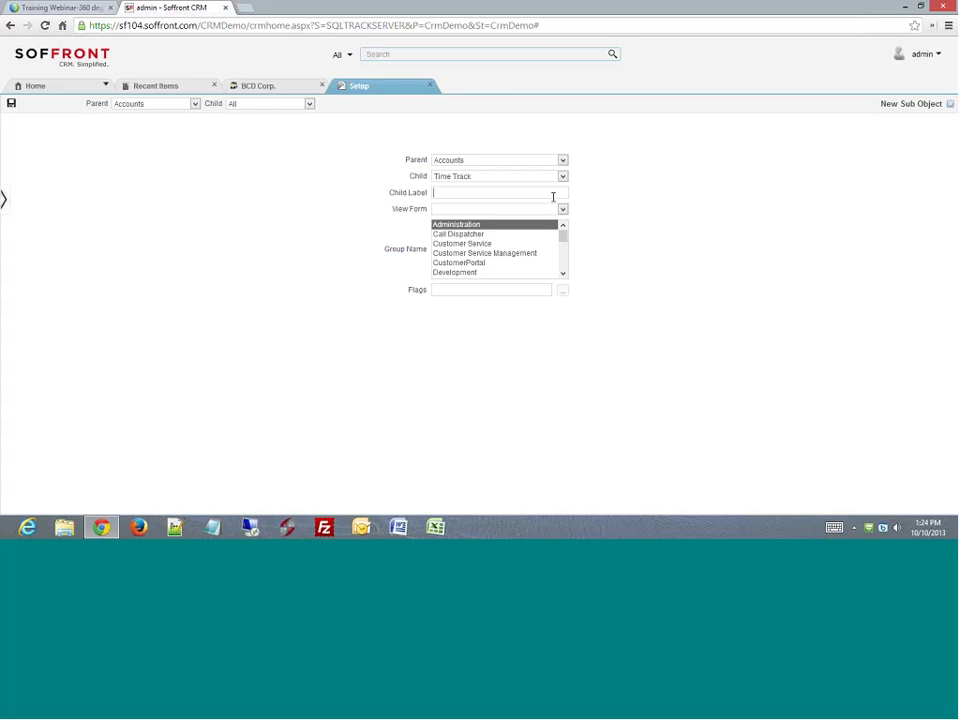
{"action": "type", "text": "Time"}
{"action": "left_click", "coordinate": [561, 209]}
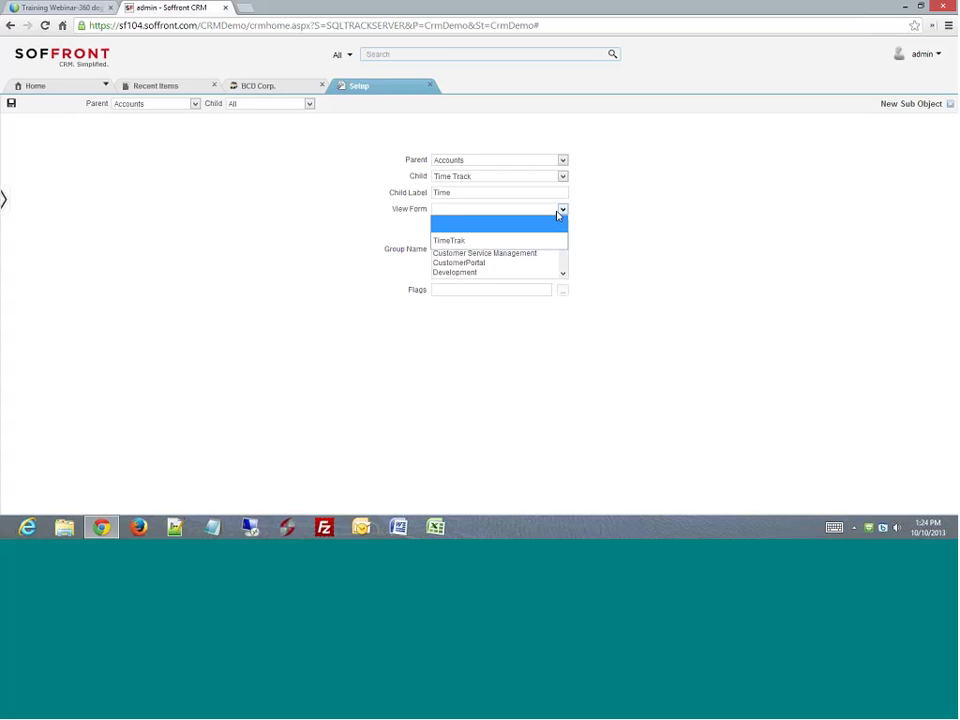
{"action": "left_click", "coordinate": [459, 242]}
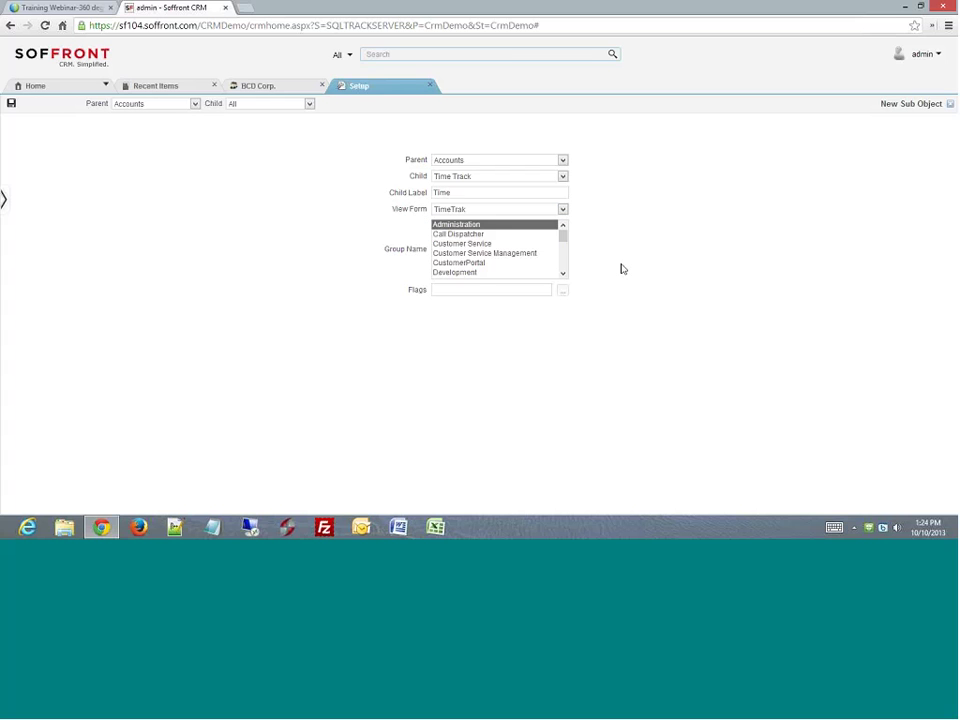
Assign the relation to the groups Administration through CustomerPortal with the Add, Search and Unlink flags, and save it.
{"action": "left_click", "coordinate": [485, 226]}
{"action": "left_click_drag", "start_coordinate": [485, 227], "coordinate": [591, 309]}
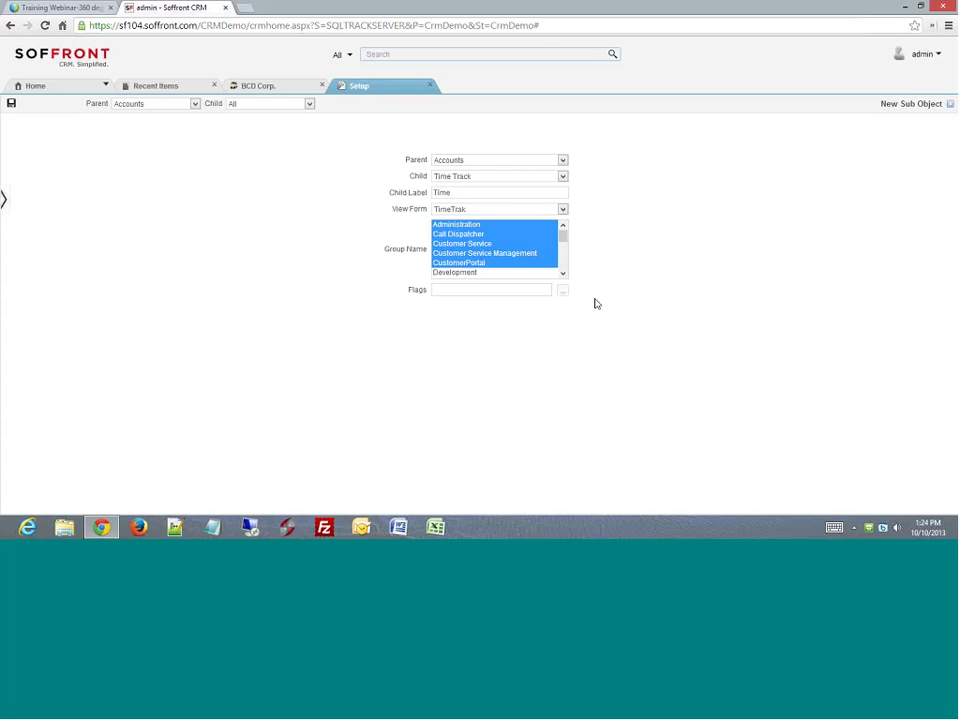
{"action": "left_click", "coordinate": [563, 290]}
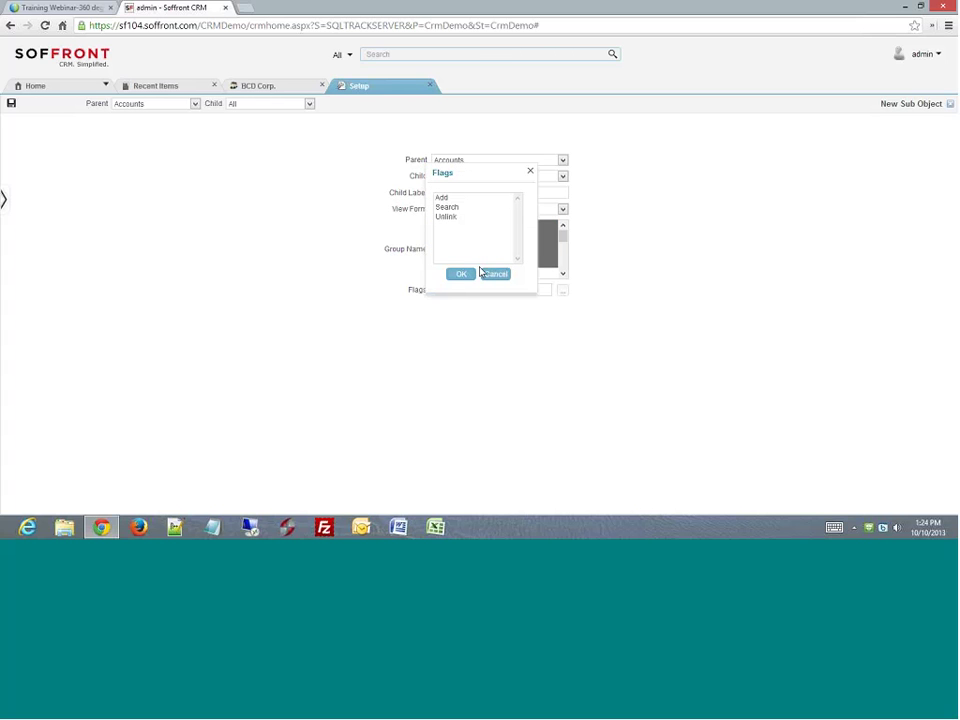
{"action": "left_click_drag", "start_coordinate": [442, 197], "coordinate": [451, 231]}
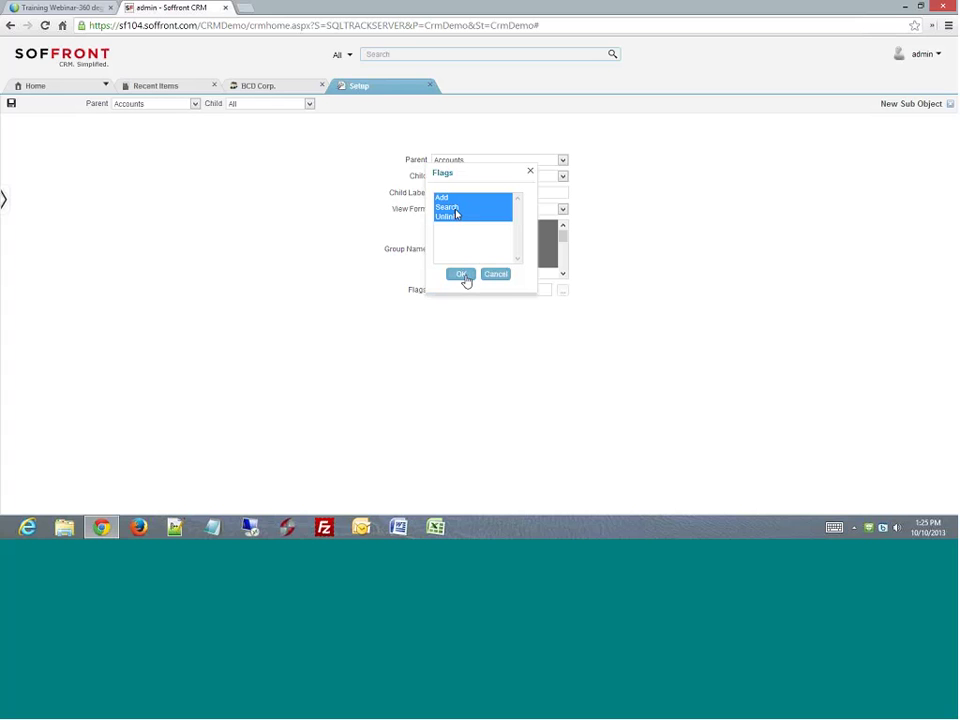
{"action": "left_click", "coordinate": [461, 274]}
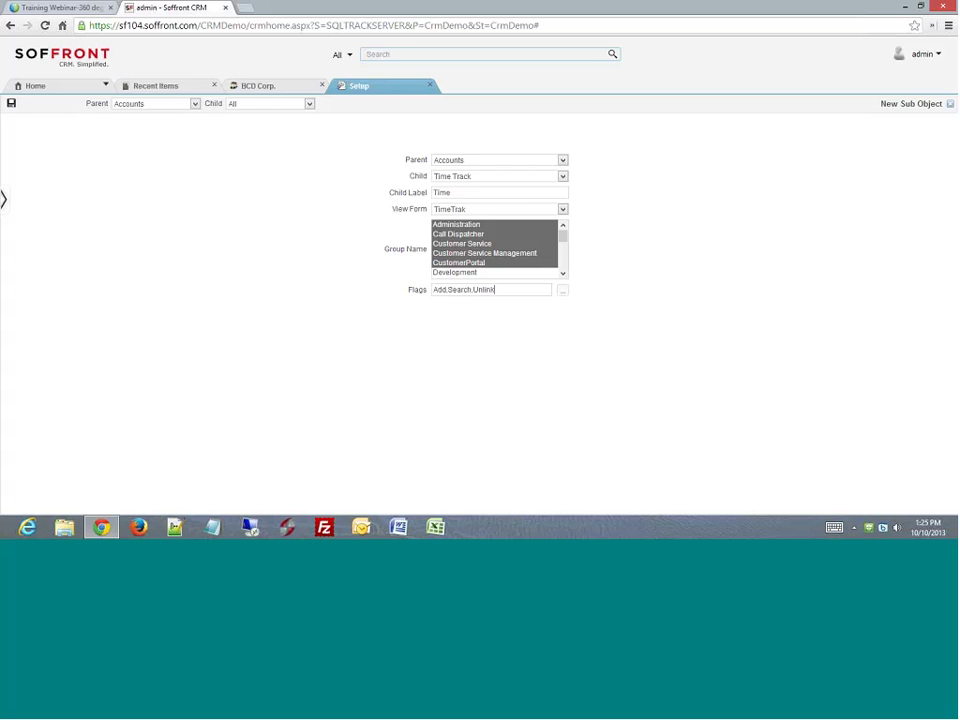
{"action": "left_click", "coordinate": [11, 104]}
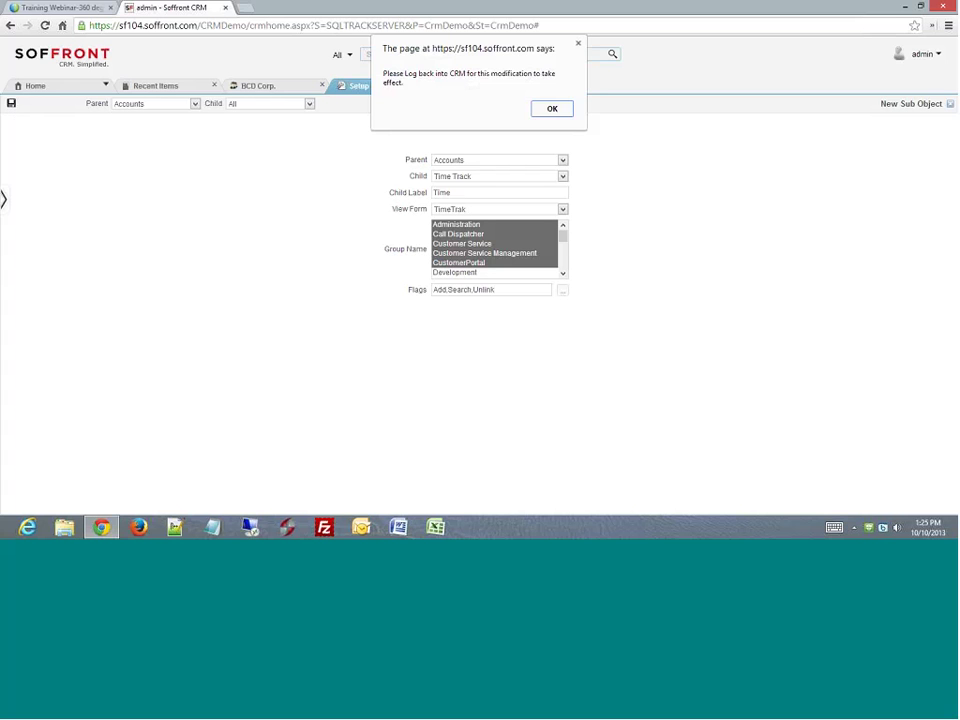
{"action": "left_click", "coordinate": [552, 108]}
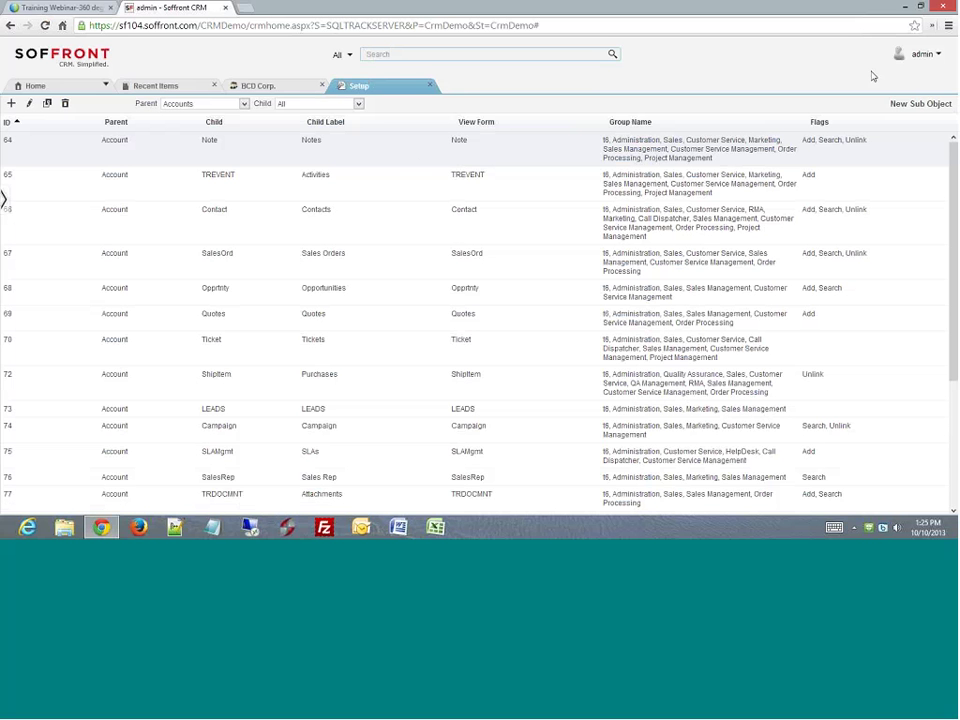
Log out of the CRM, sign back in with the stored credentials and reopen the pinned BCD Corp. account.
{"action": "left_click", "coordinate": [928, 57]}
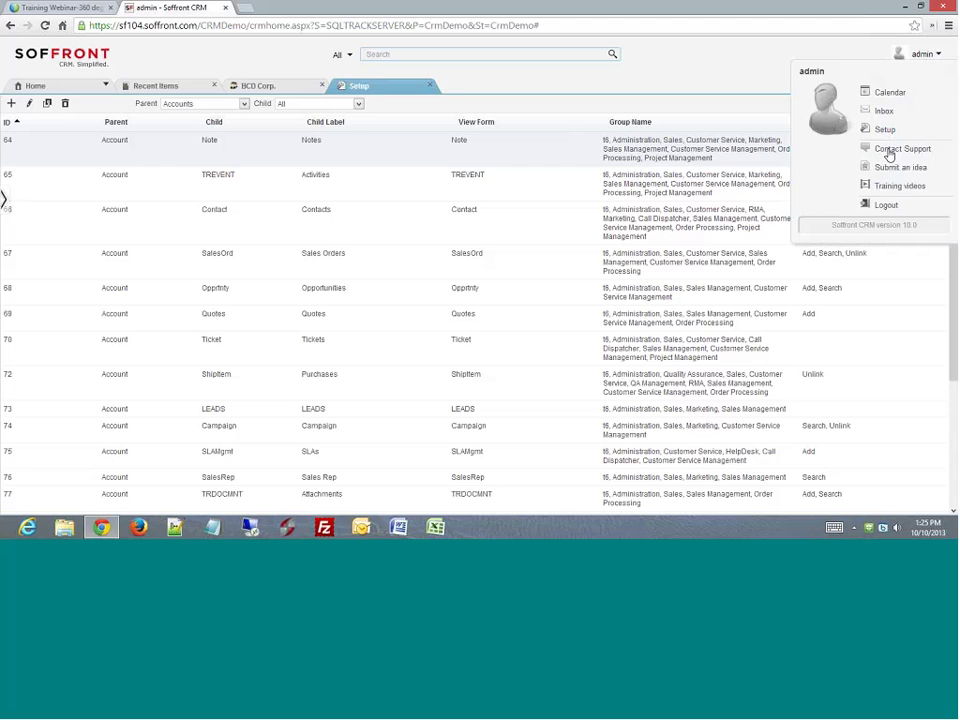
{"action": "left_click", "coordinate": [925, 207]}
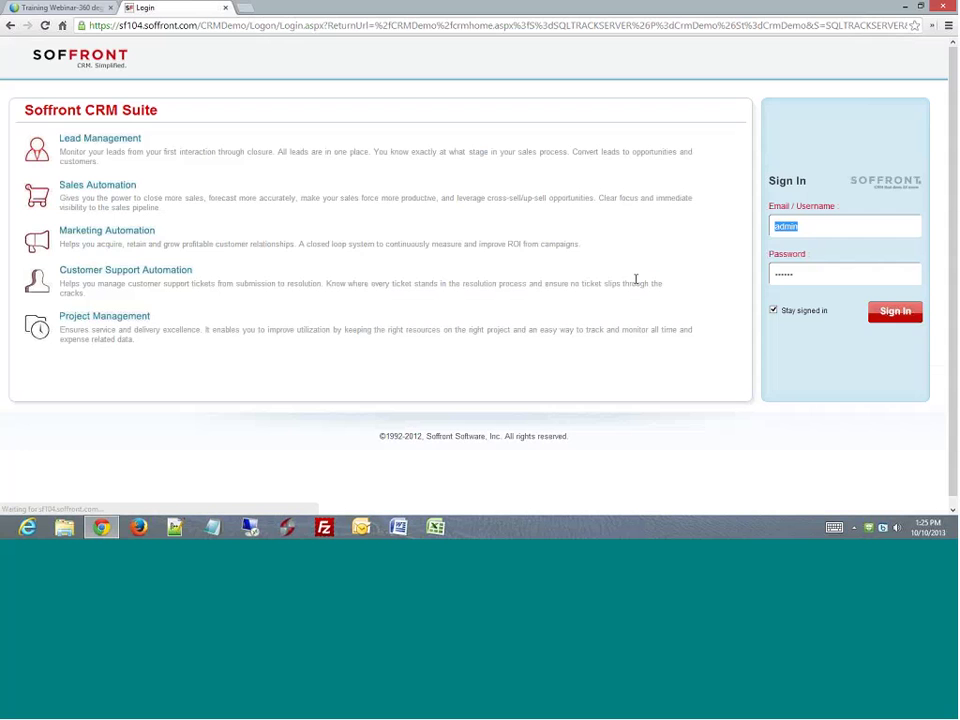
{"action": "left_click", "coordinate": [904, 311]}
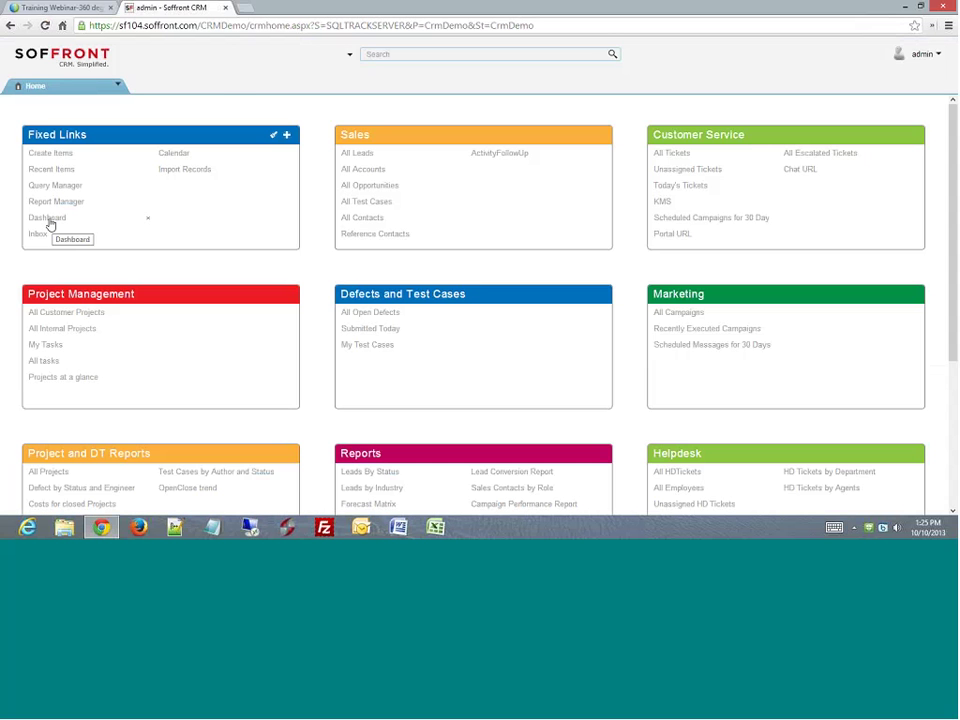
{"action": "left_click", "coordinate": [58, 185]}
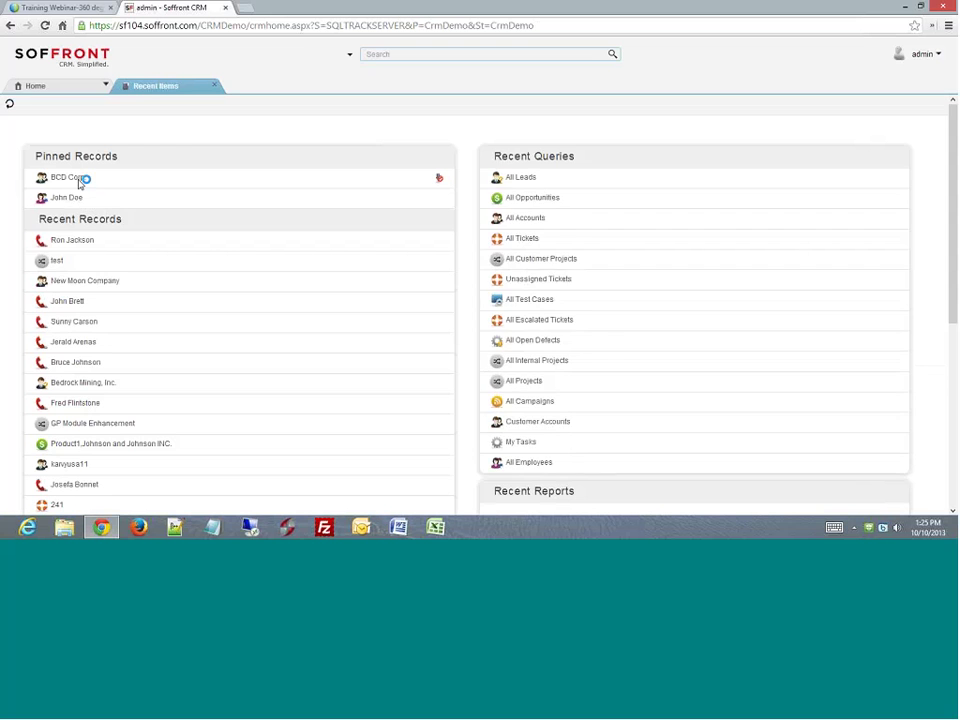
{"action": "left_click", "coordinate": [80, 180]}
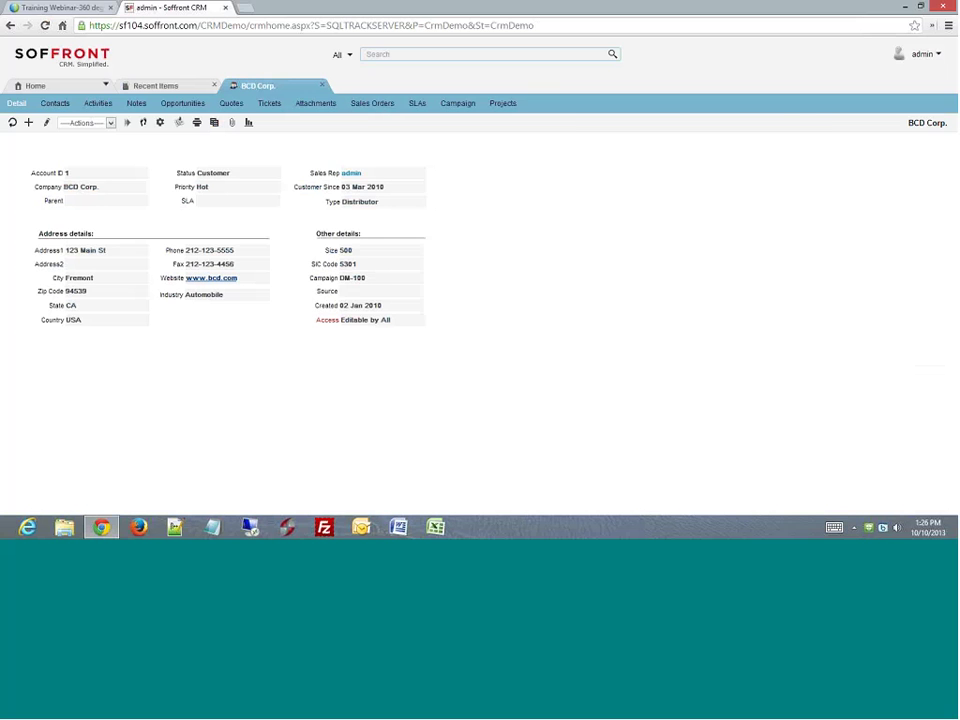
Add Time to the selected list of the Accounts detail view in the personal Record View setup and save it.
{"action": "left_click", "coordinate": [925, 62]}
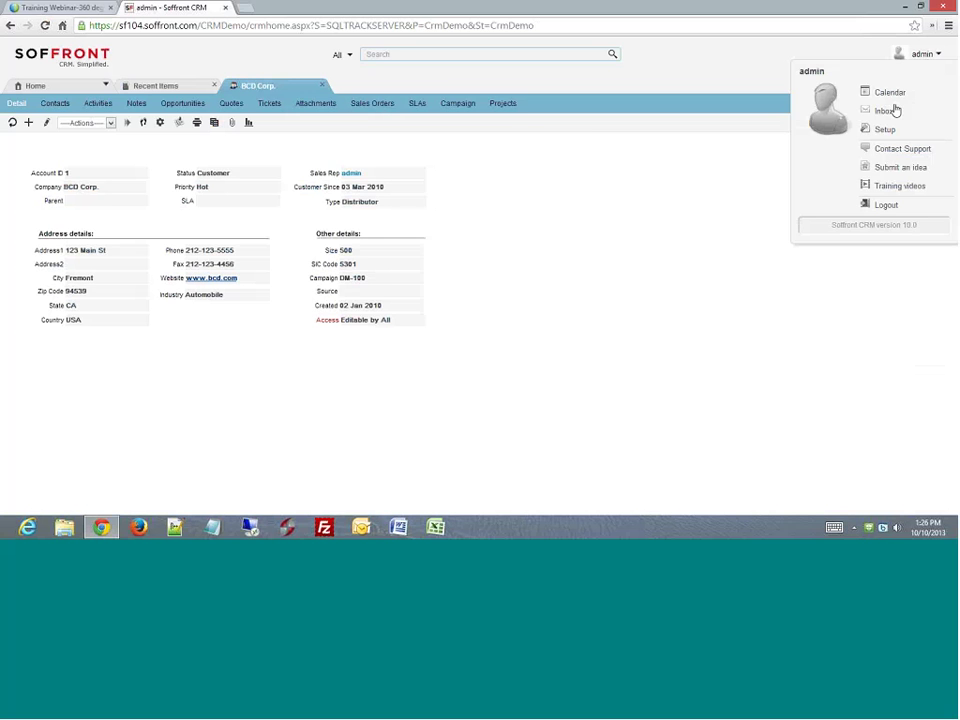
{"action": "left_click", "coordinate": [893, 129]}
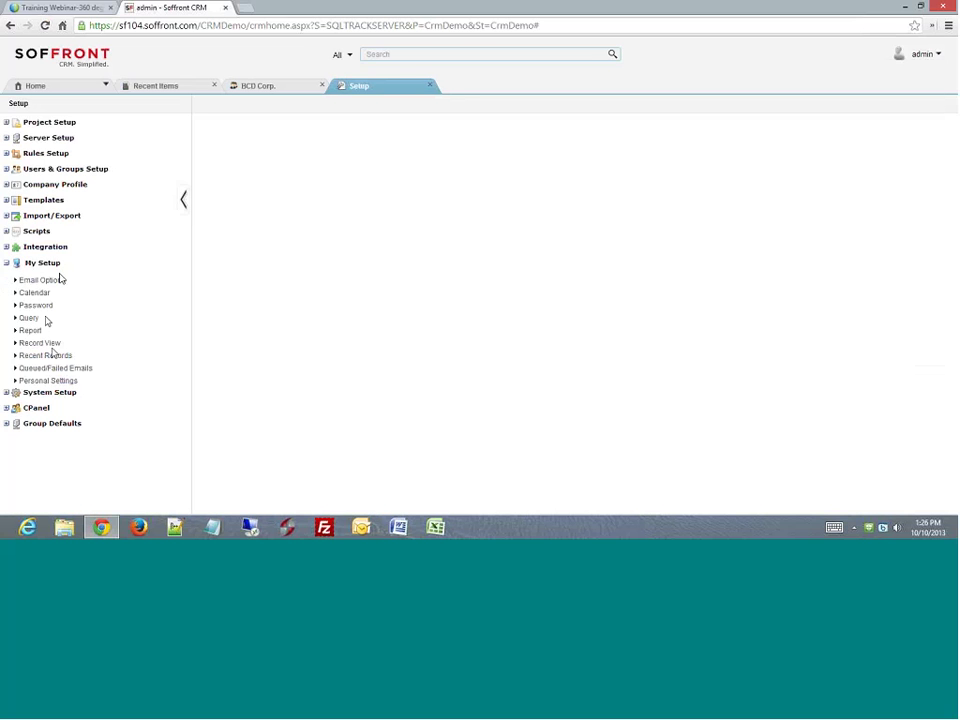
{"action": "left_click", "coordinate": [40, 343]}
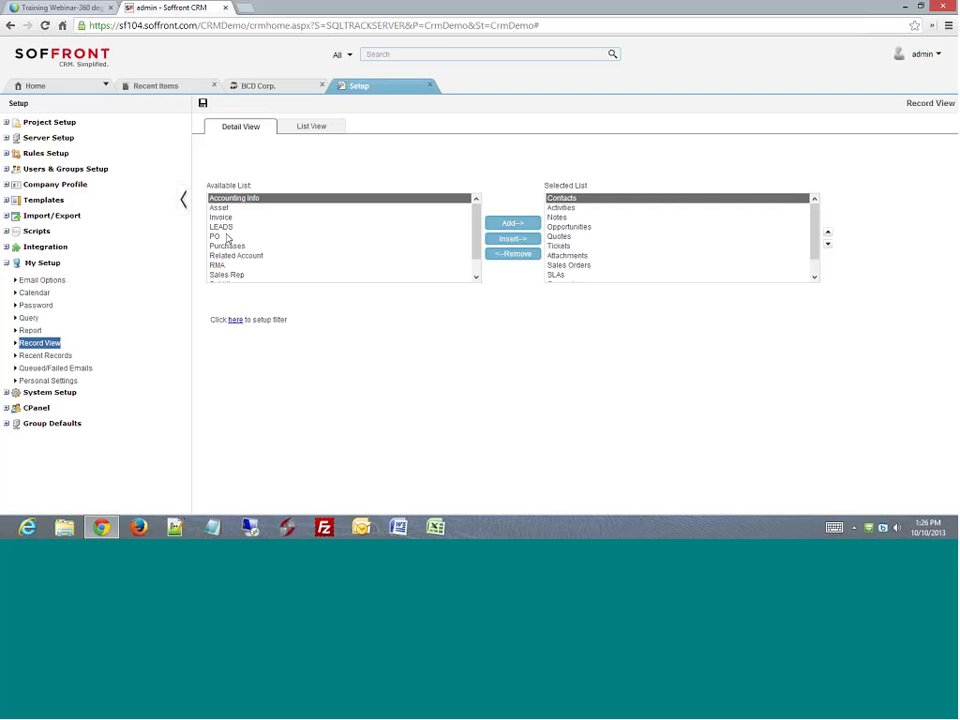
{"action": "scroll", "coordinate": [235, 250], "scroll_direction": "down", "scroll_amount": 1}
{"action": "left_click", "coordinate": [243, 273]}
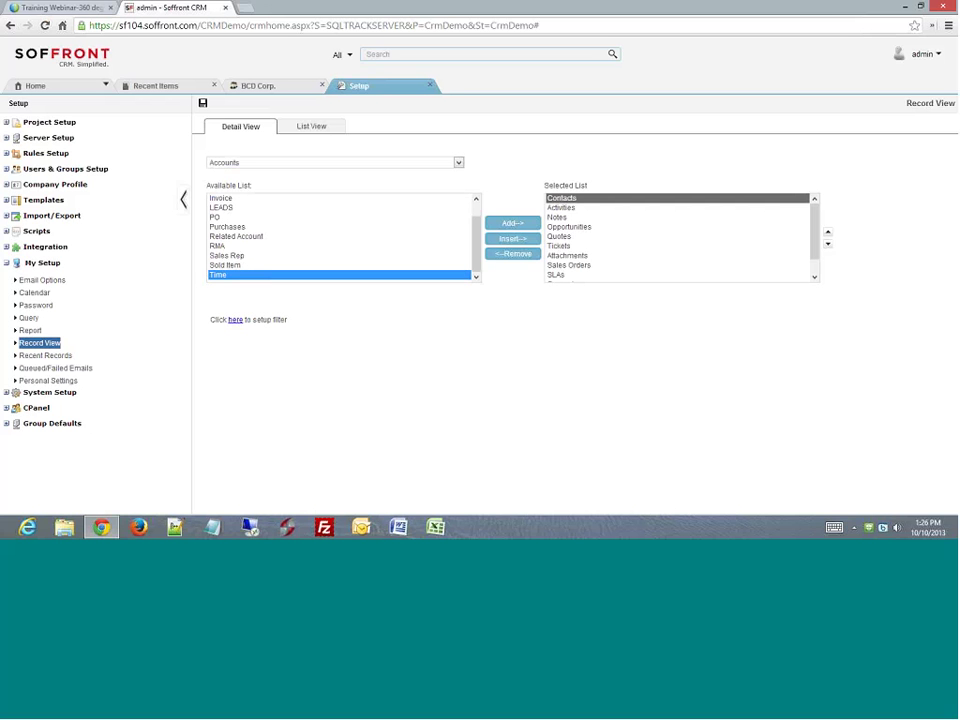
{"action": "left_click", "coordinate": [508, 224]}
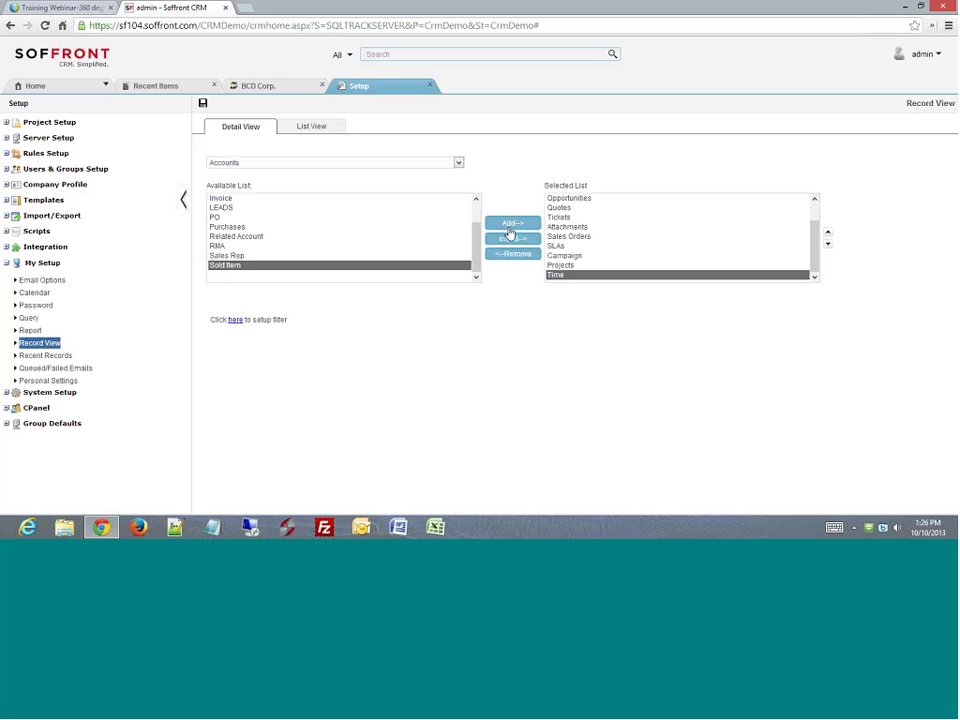
{"action": "left_click", "coordinate": [203, 103]}
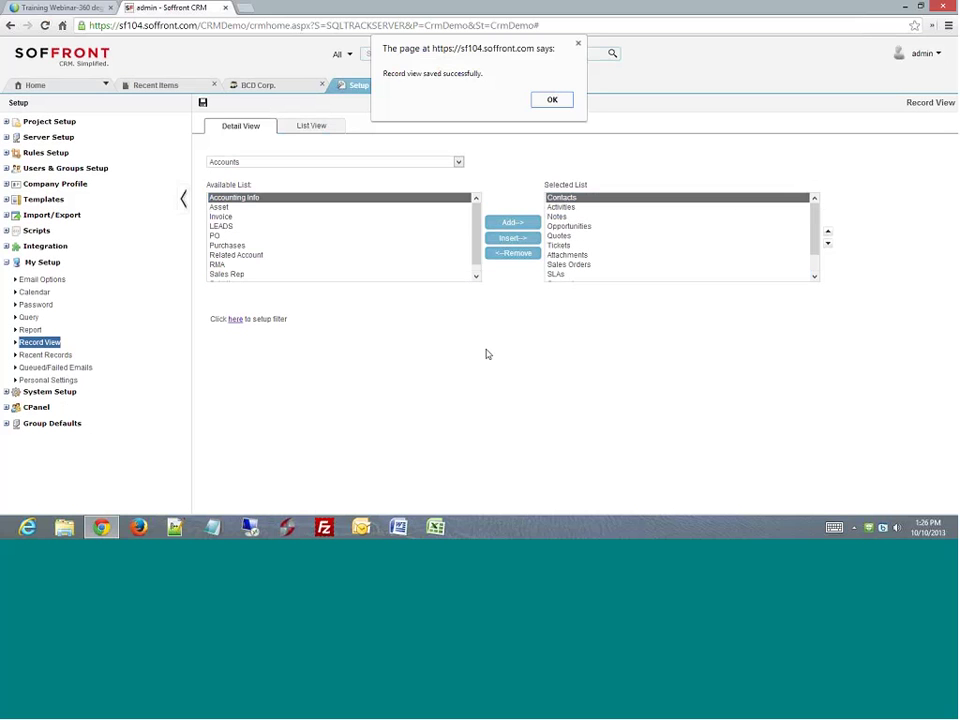
{"action": "key", "text": "Return"}
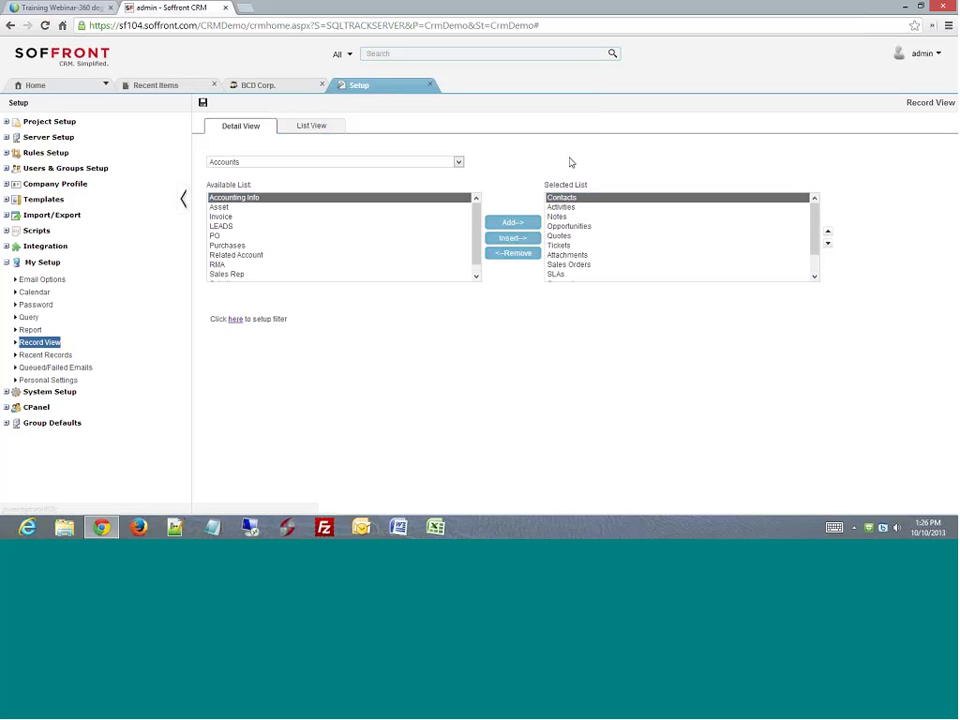
Close and reopen the BCD Corp. account, and view its Time form and Projects list.
{"action": "left_click", "coordinate": [258, 85]}
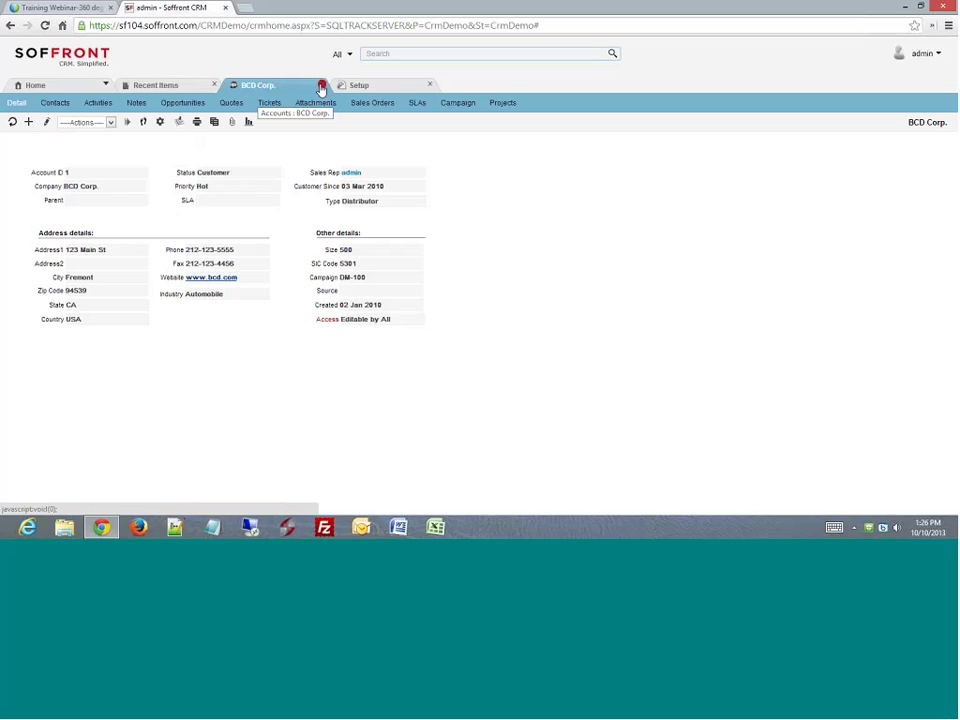
{"action": "left_click", "coordinate": [321, 86]}
{"action": "left_click", "coordinate": [268, 190]}
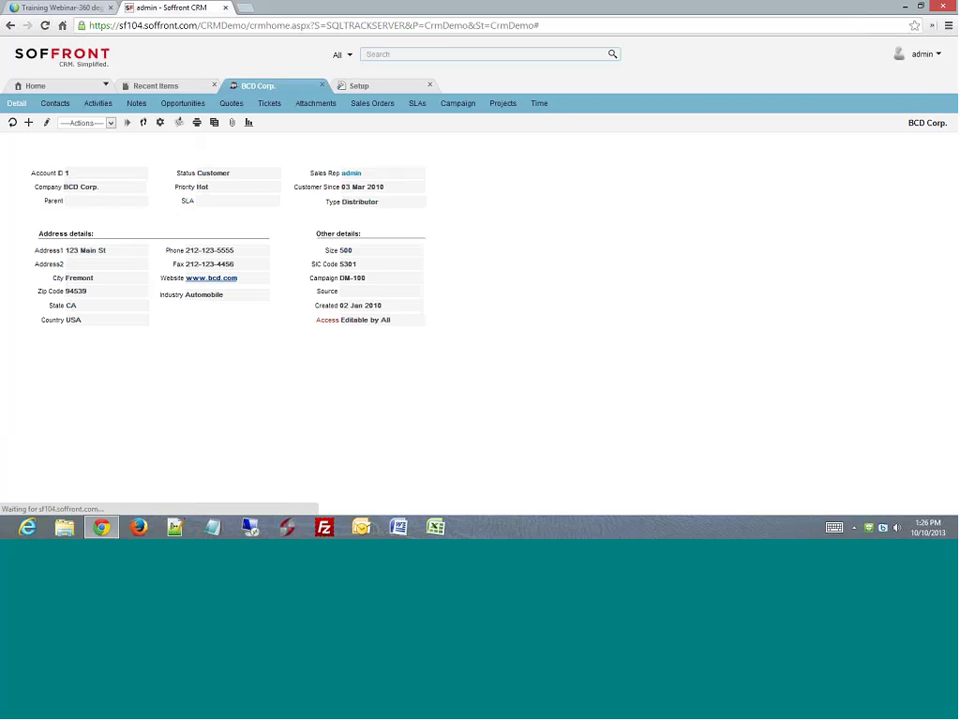
{"action": "left_click", "coordinate": [539, 103]}
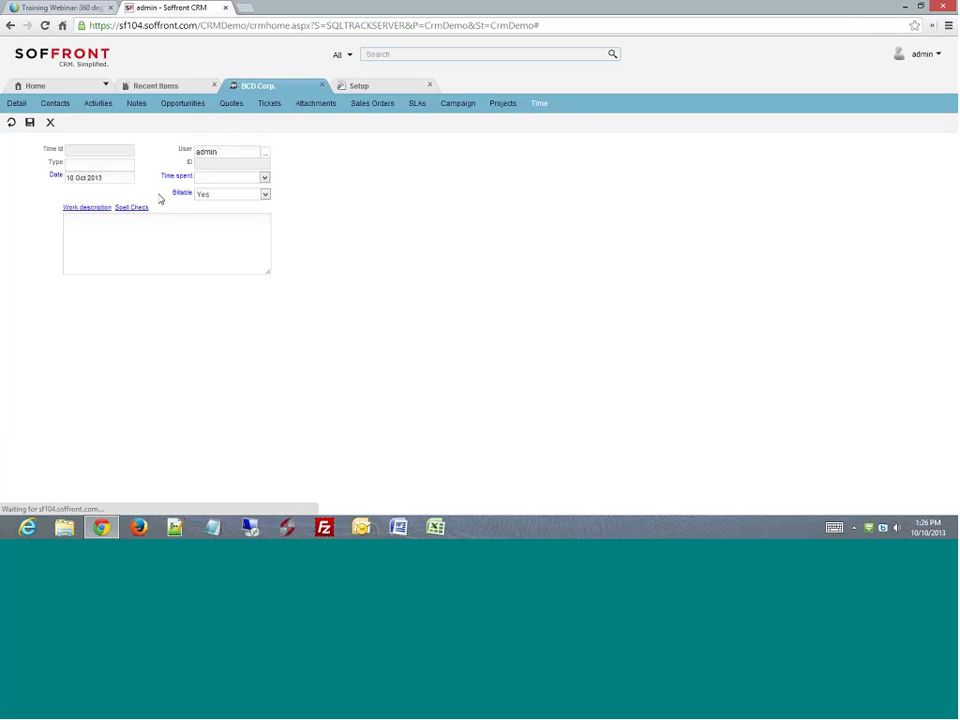
{"action": "left_click", "coordinate": [503, 103]}
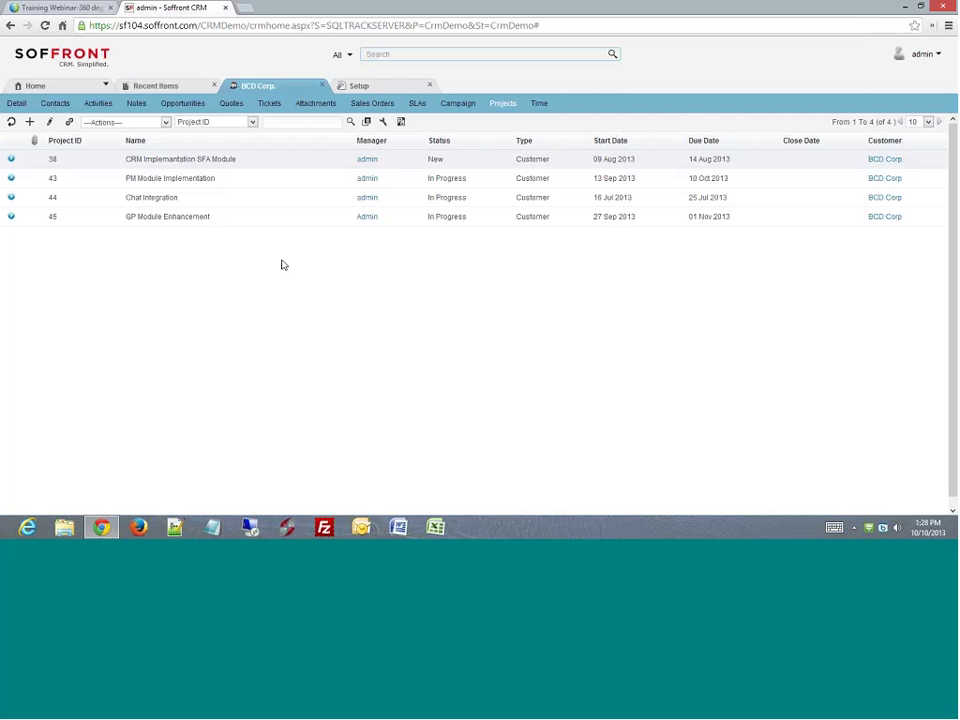
Add Time to the selected list of the Accounts detail view in the Administration group's default Record View.
{"action": "left_click", "coordinate": [384, 89]}
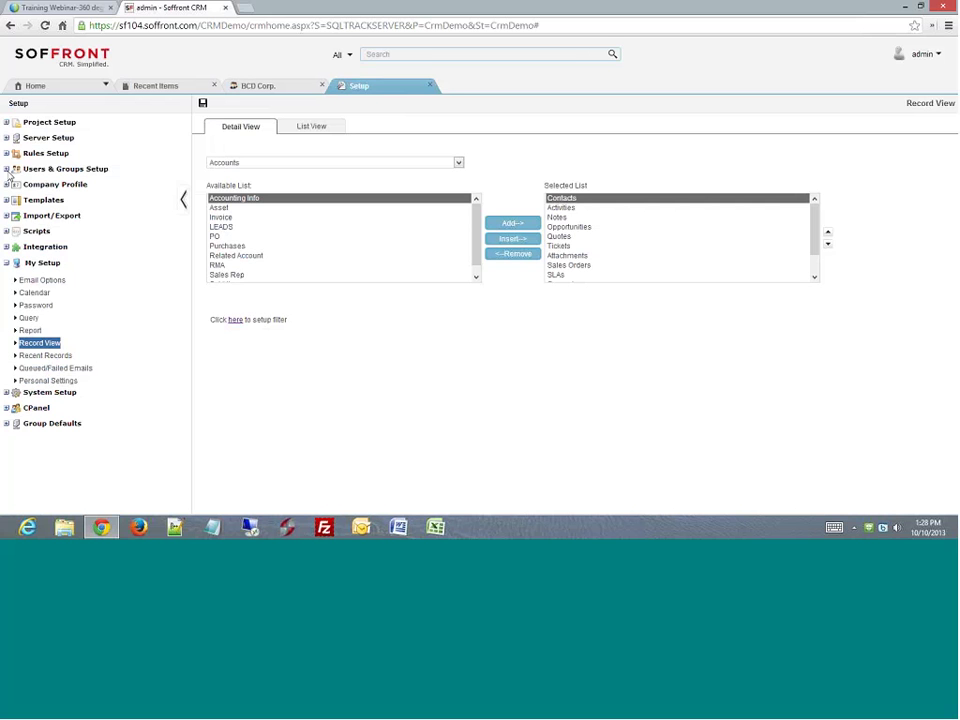
{"action": "left_click", "coordinate": [6, 264]}
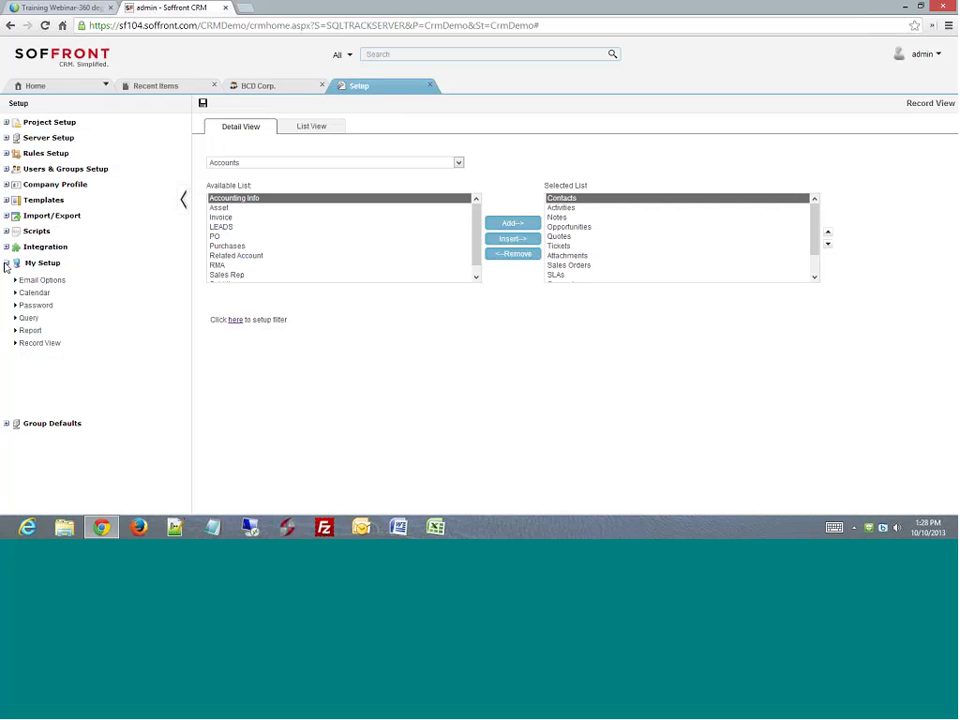
{"action": "left_click", "coordinate": [6, 311]}
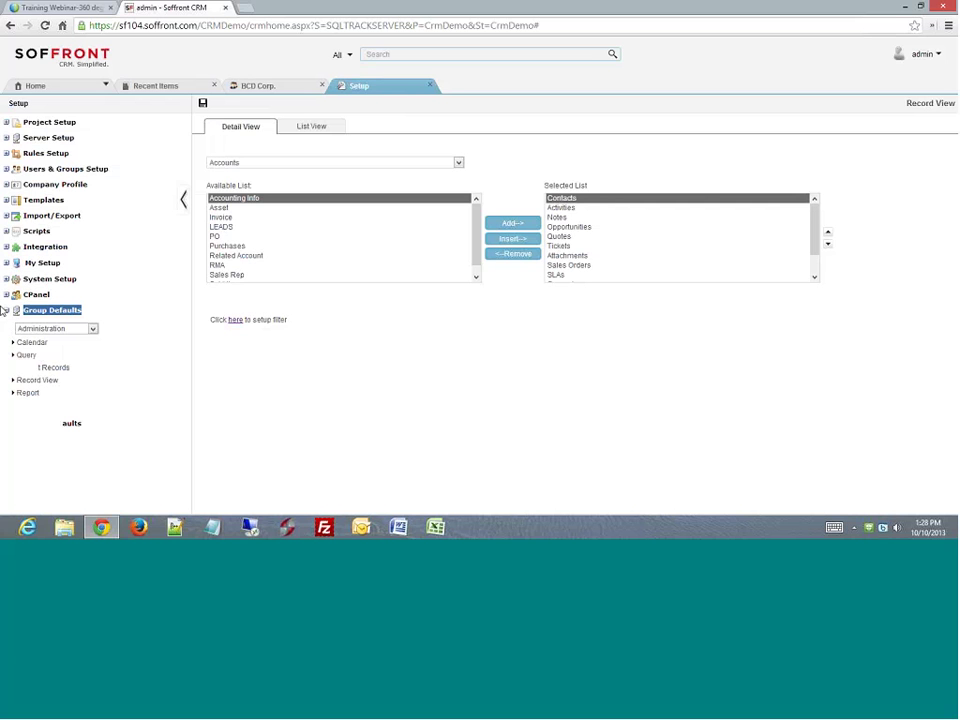
{"action": "left_click", "coordinate": [37, 380]}
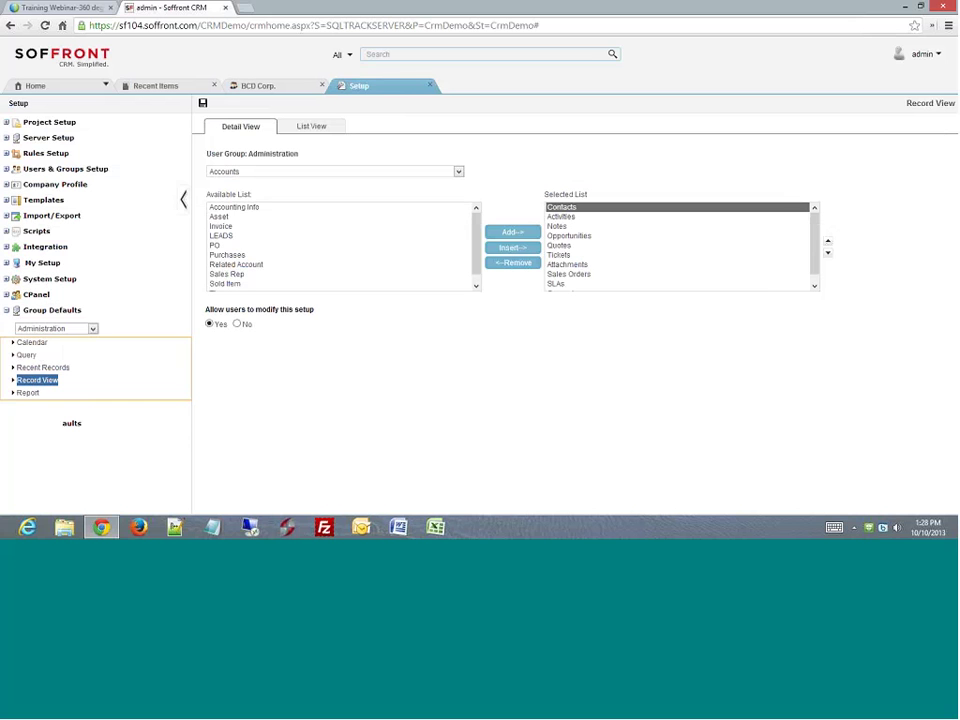
{"action": "left_click", "coordinate": [453, 288]}
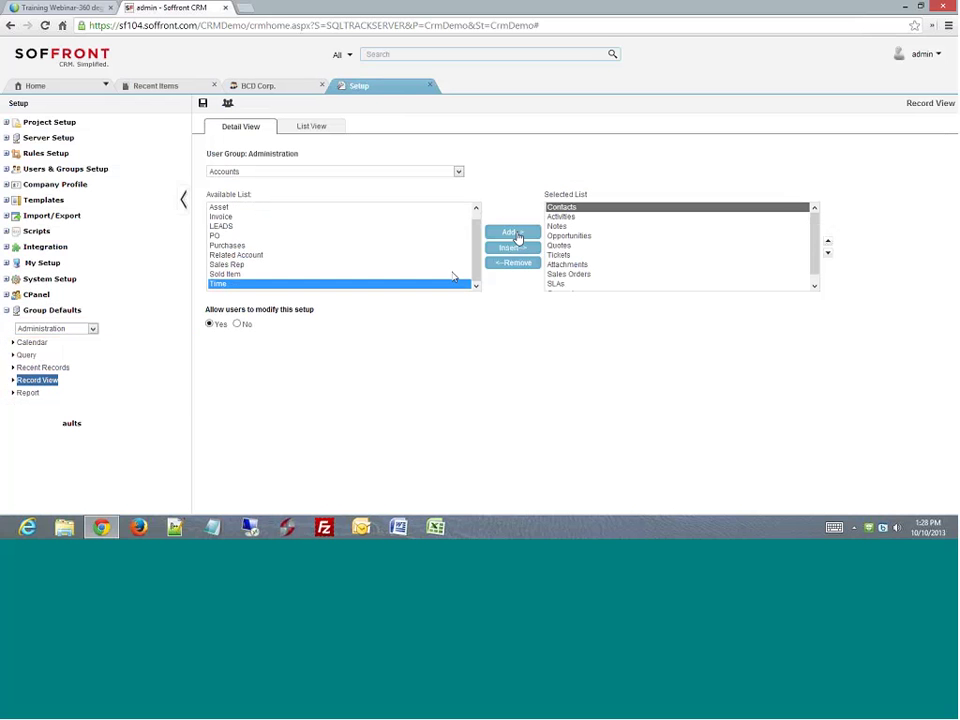
{"action": "left_click", "coordinate": [515, 235]}
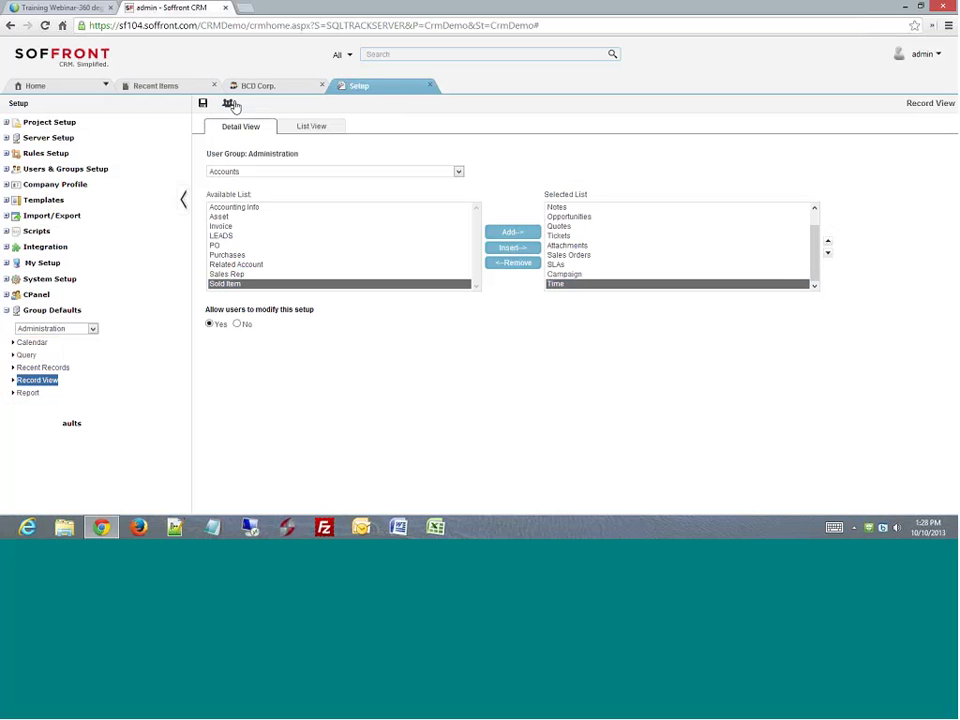